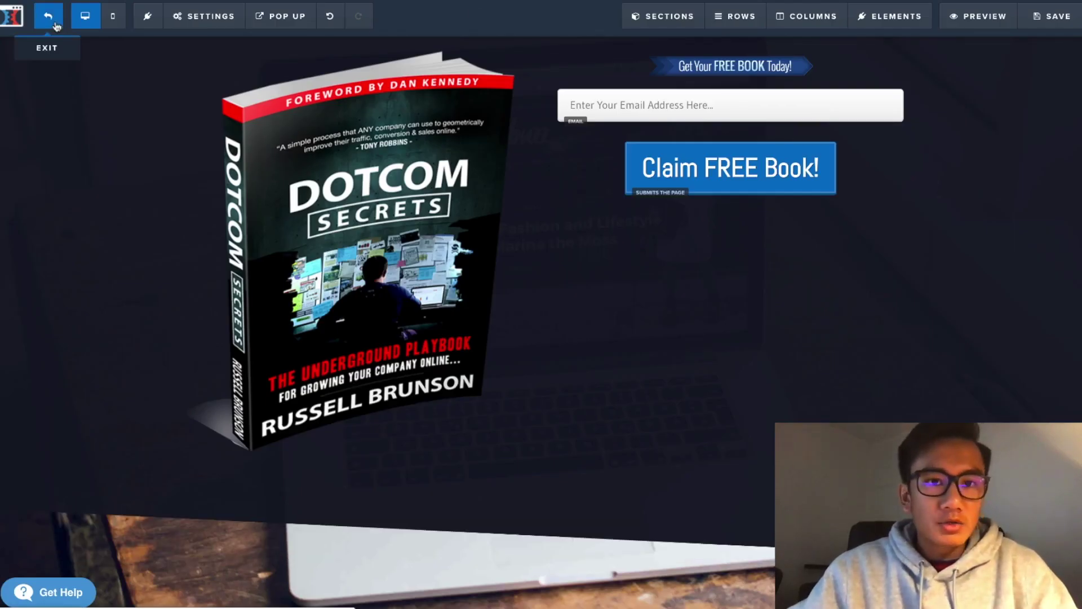
# Leave the ClickFunnels editor and start adding a new Facebook Pixel data source.
pyautogui.click(56, 27)
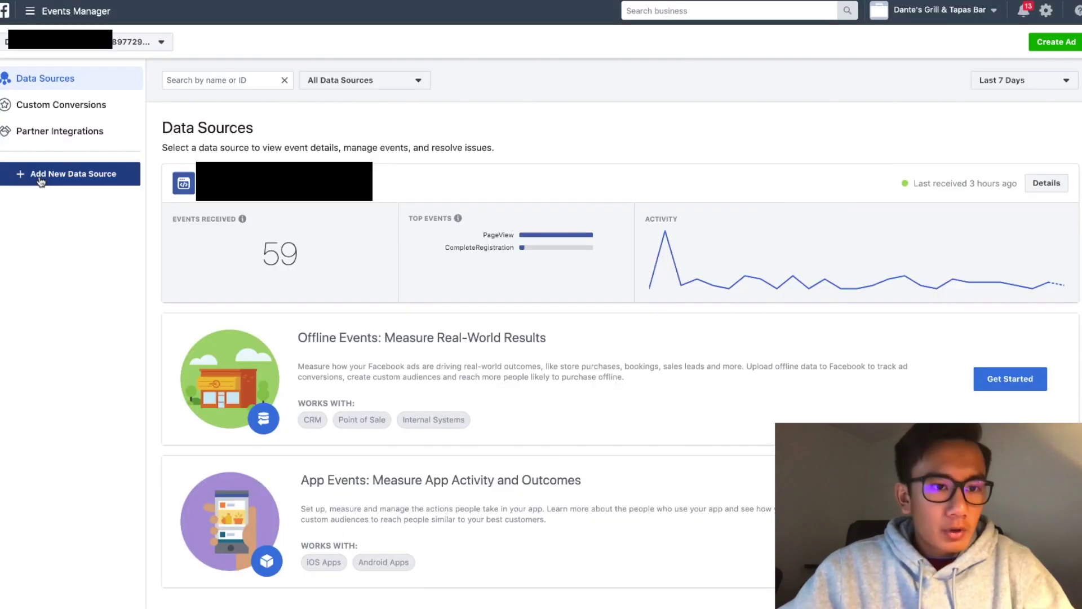
pyautogui.click(40, 176)
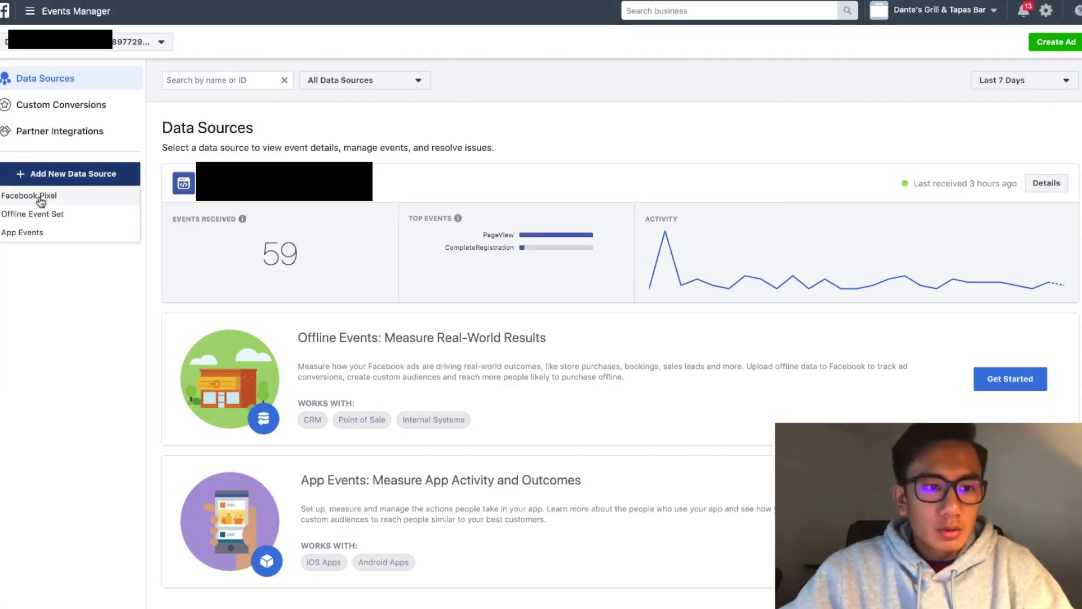
pyautogui.click(40, 197)
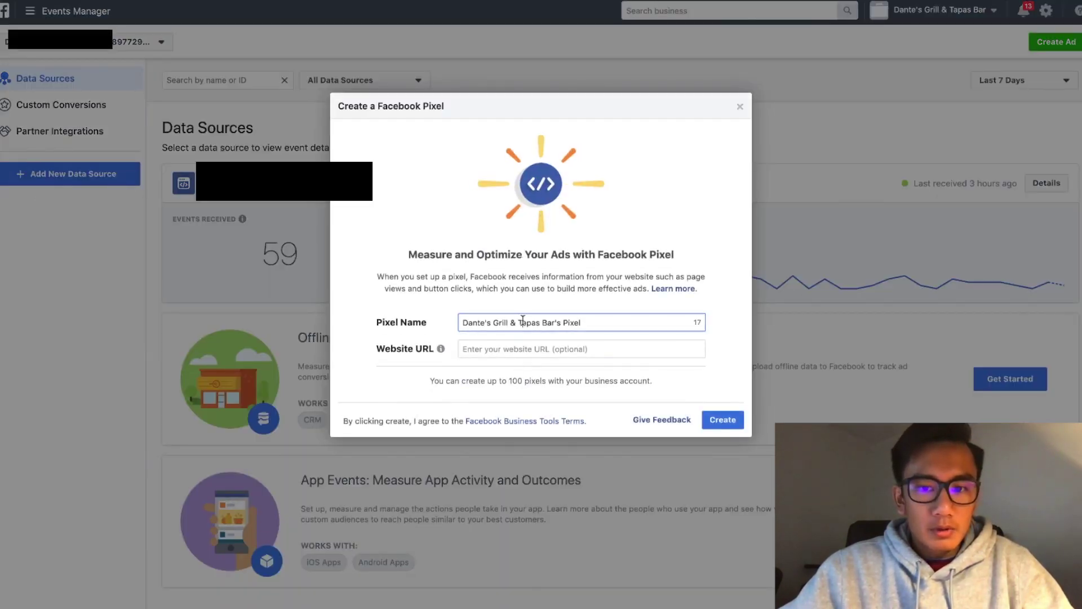
# Name the new pixel 'Dotcom Scrret Affiliate' and create it.
pyautogui.tripleClick(523, 320)
pyautogui.write('D')
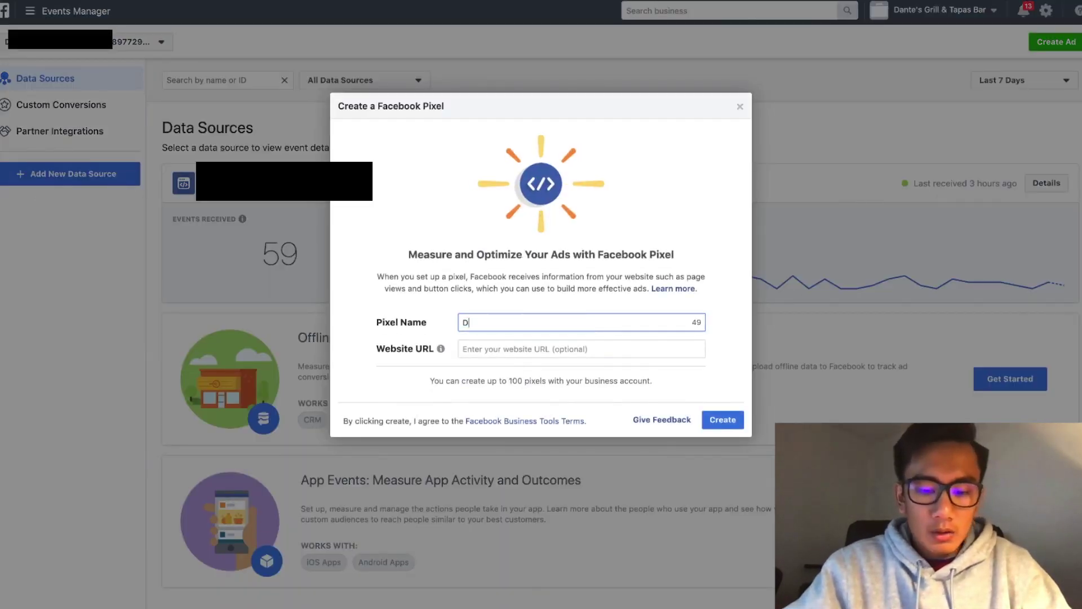
pyautogui.write('otcom Scre')
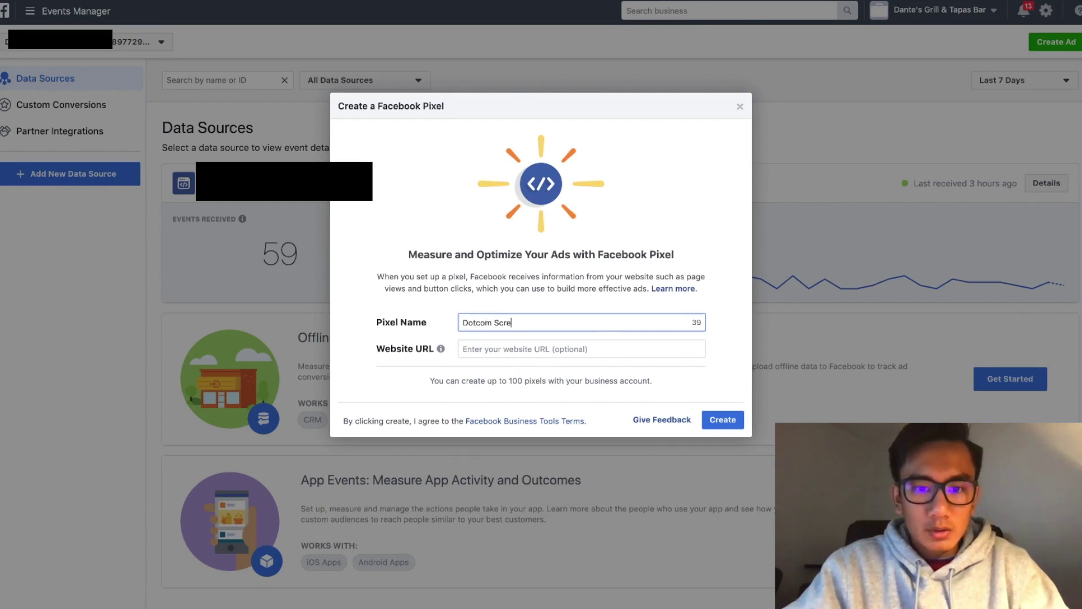
pyautogui.press('BackSpace')
pyautogui.press('BackSpace')
pyautogui.press('BackSpace')
pyautogui.write('ecret ')
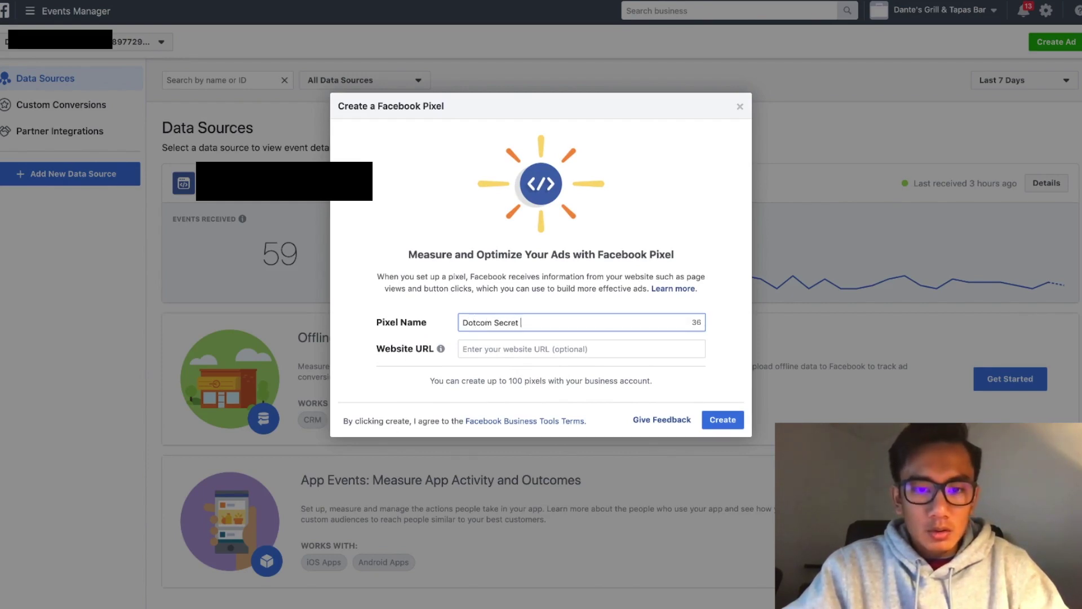
pyautogui.write('Affil')
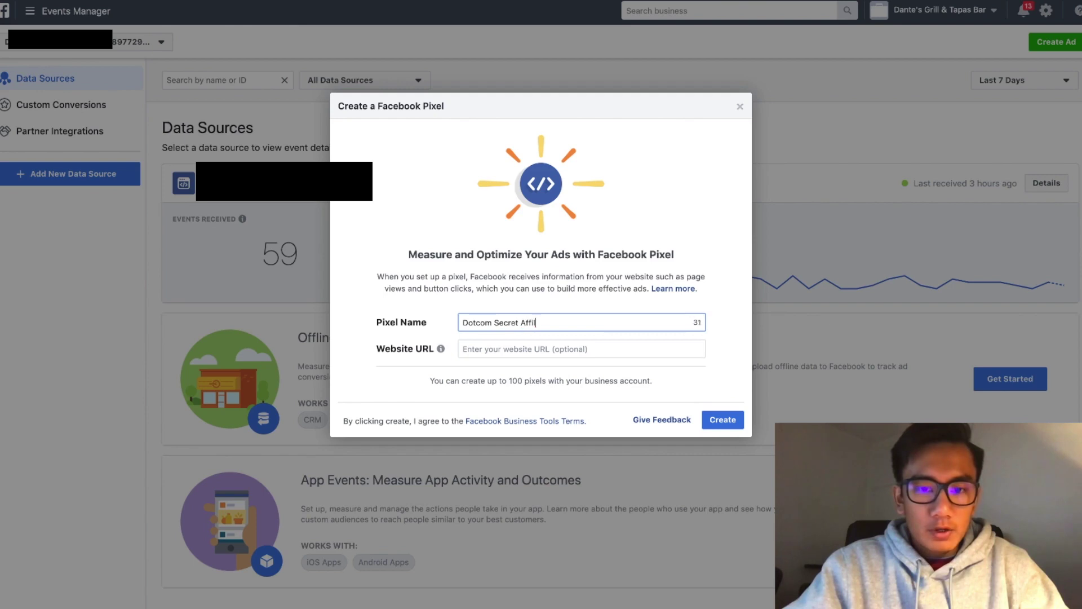
pyautogui.write('iate Pixel')
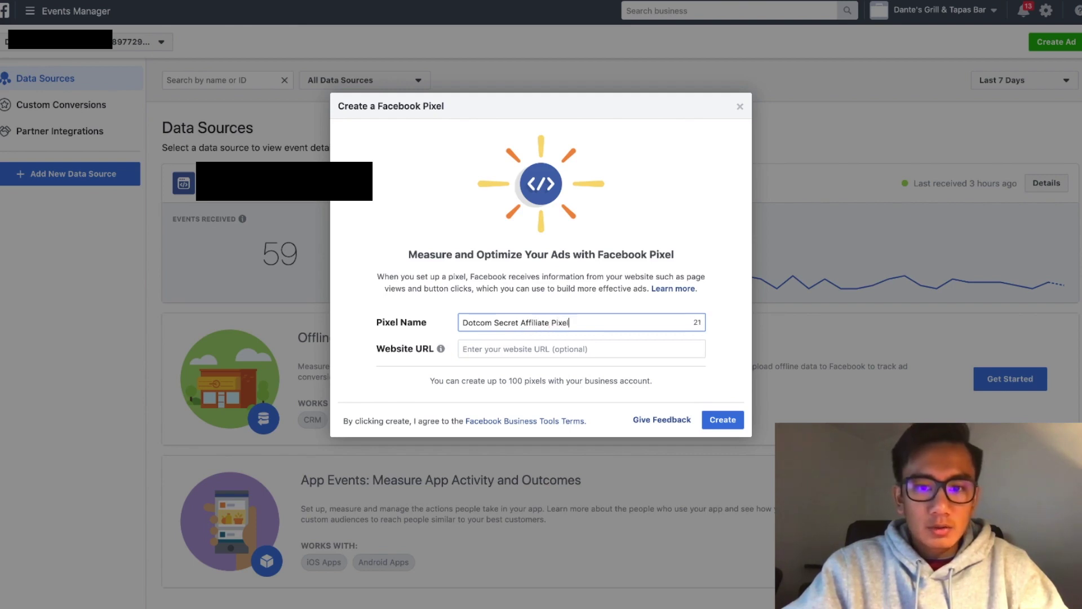
pyautogui.click(713, 421)
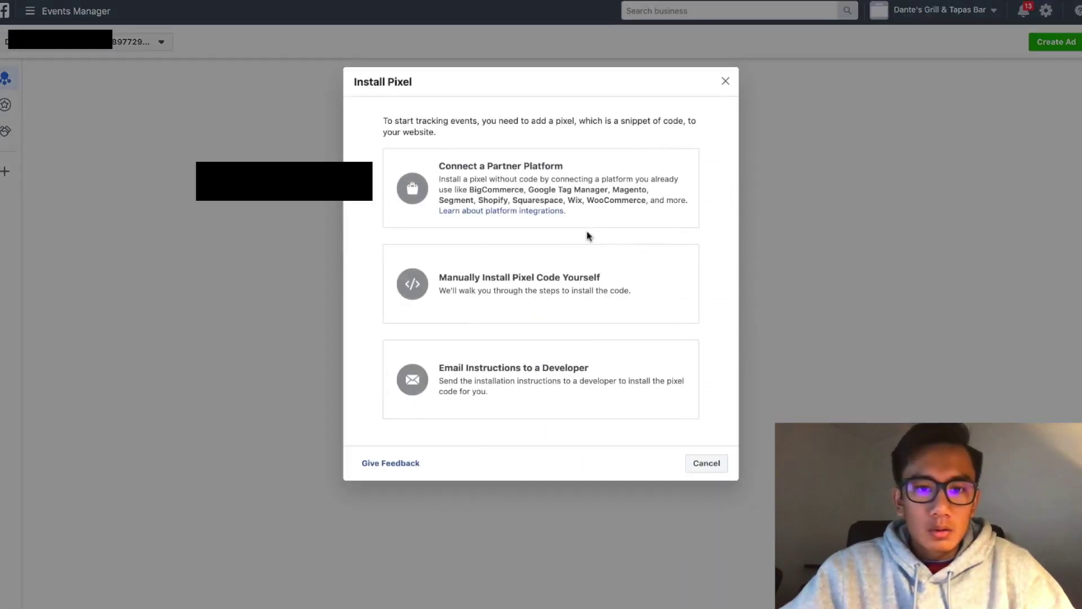
# Choose manual pixel installation and paste the copied pixel base code into a blank note.
pyautogui.click(543, 299)
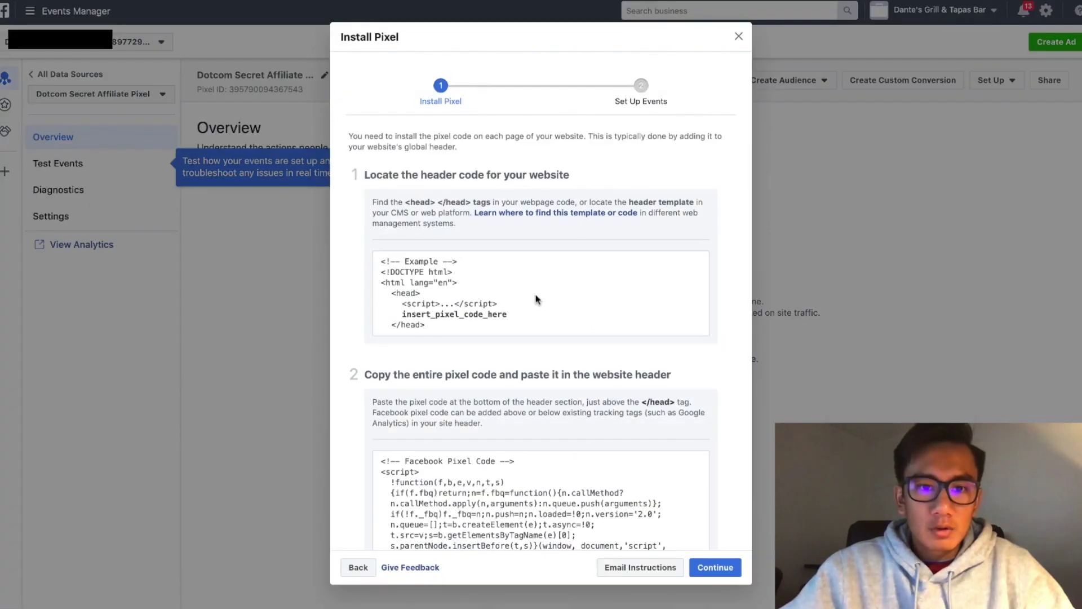
pyautogui.scroll(-5, 537, 300)
pyautogui.scroll(4, 533, 282)
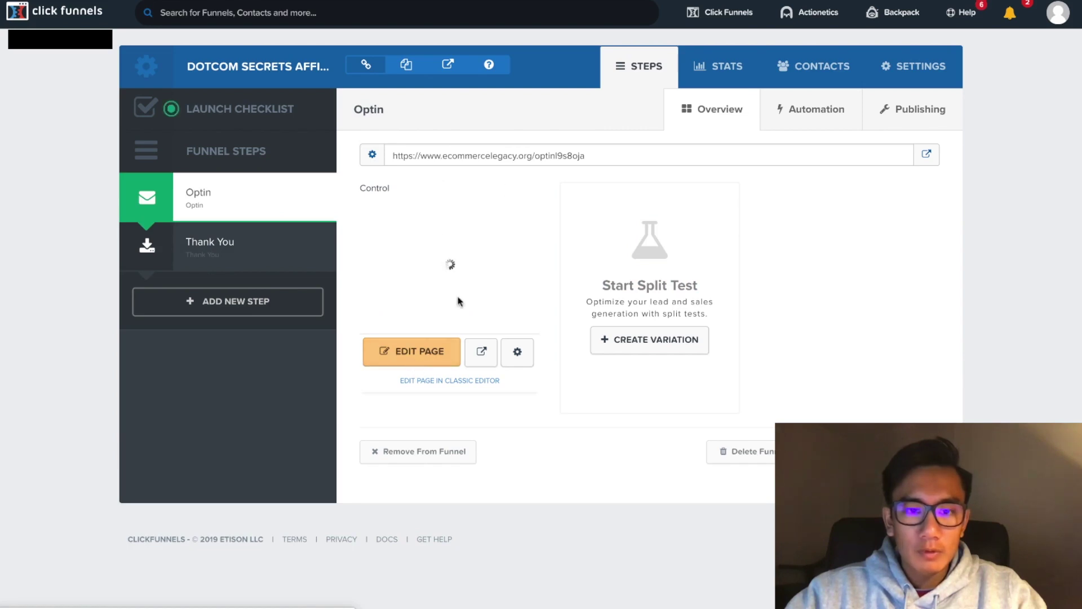
pyautogui.click(200, 247)
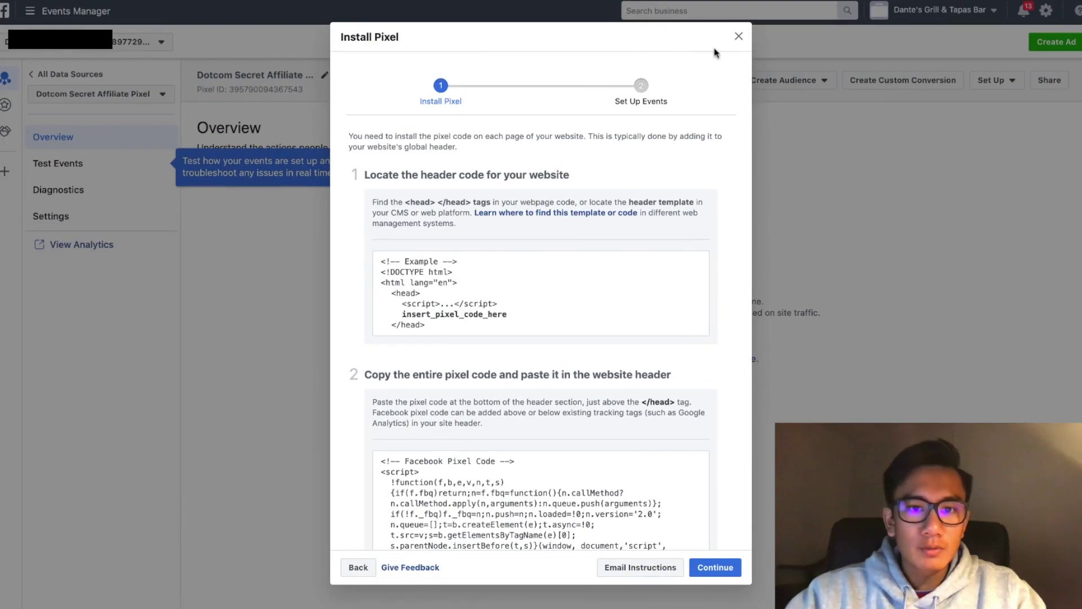
pyautogui.scroll(-5, 545, 382)
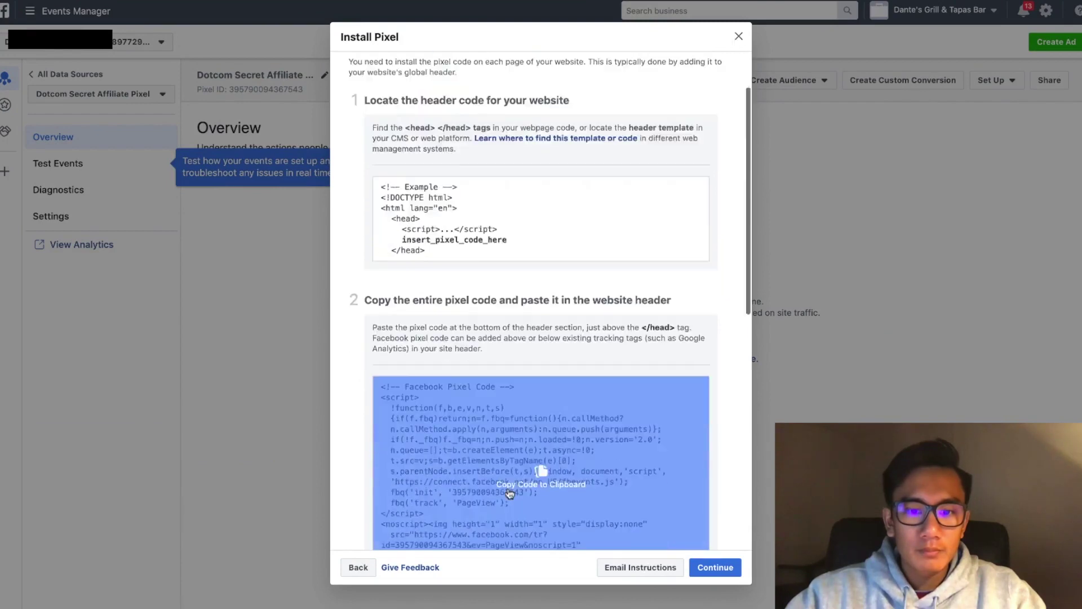
pyautogui.click(550, 299)
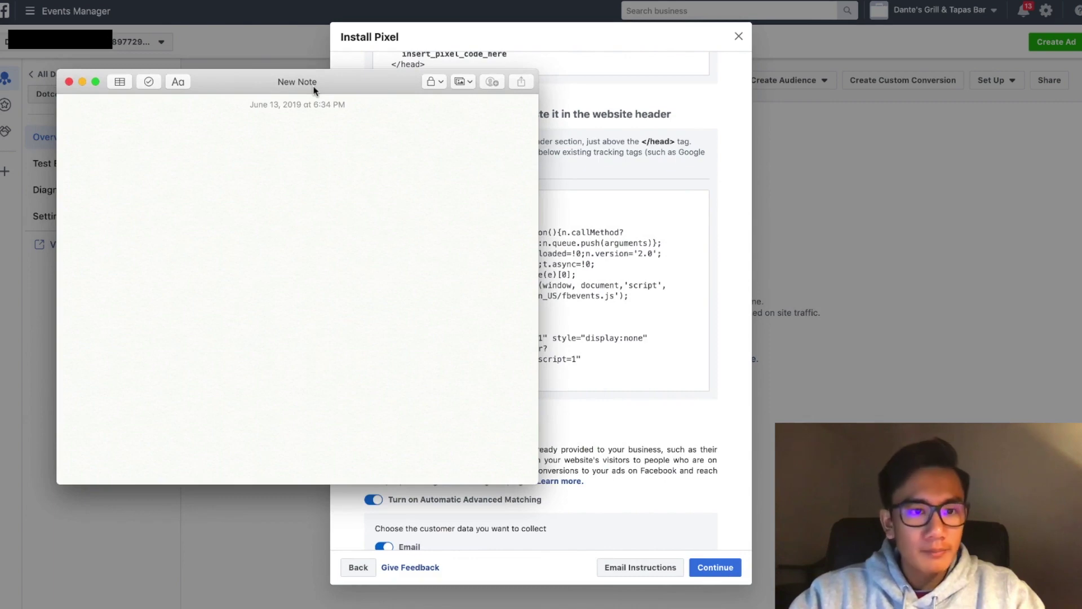
pyautogui.press('super+v')
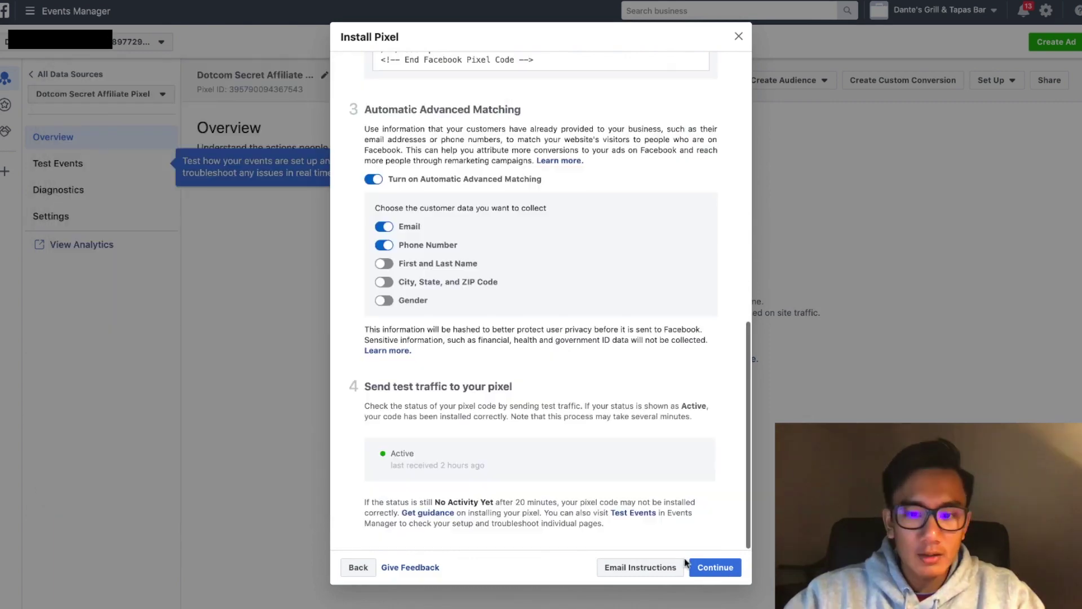
# Continue to event setup, choosing manual event code installation.
pyautogui.click(701, 567)
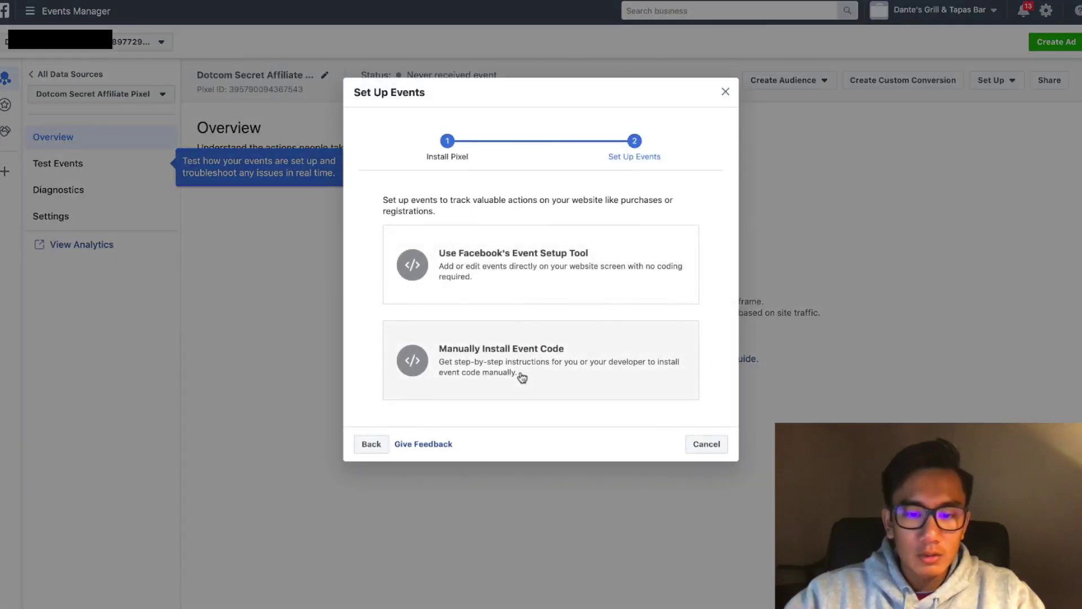
pyautogui.click(523, 377)
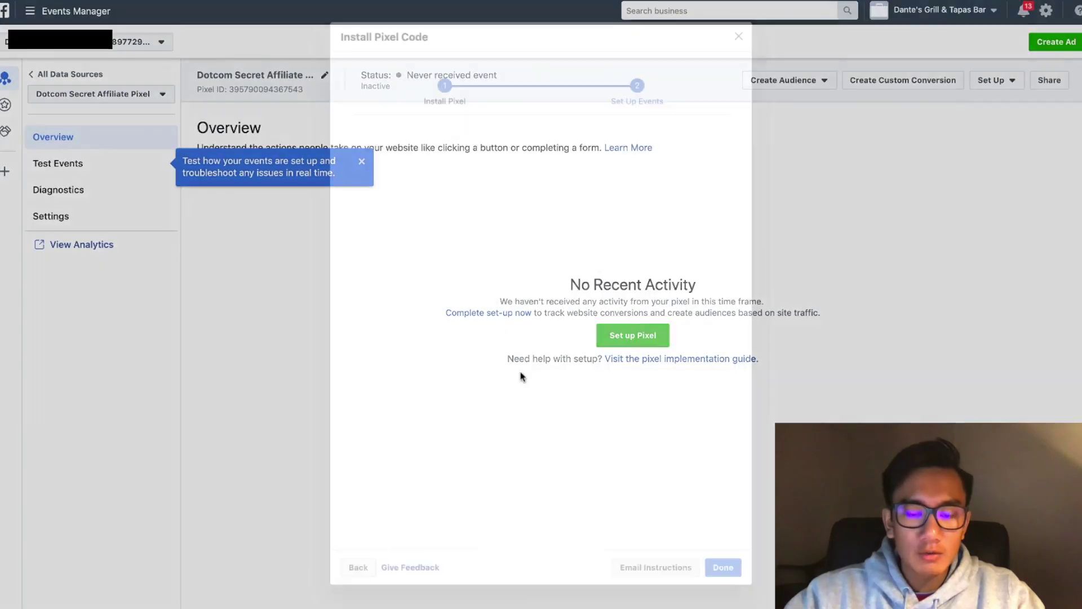
pyautogui.scroll(-2, 561, 298)
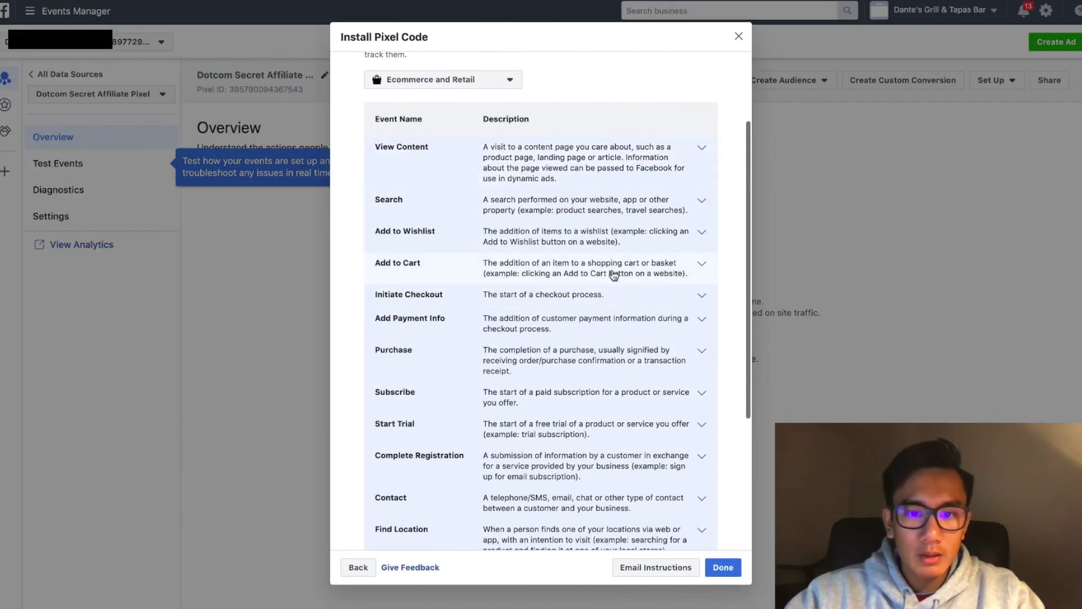
# Select all the pixel code in the note and open the opt-in page for editing.
pyautogui.press('super+Tab')
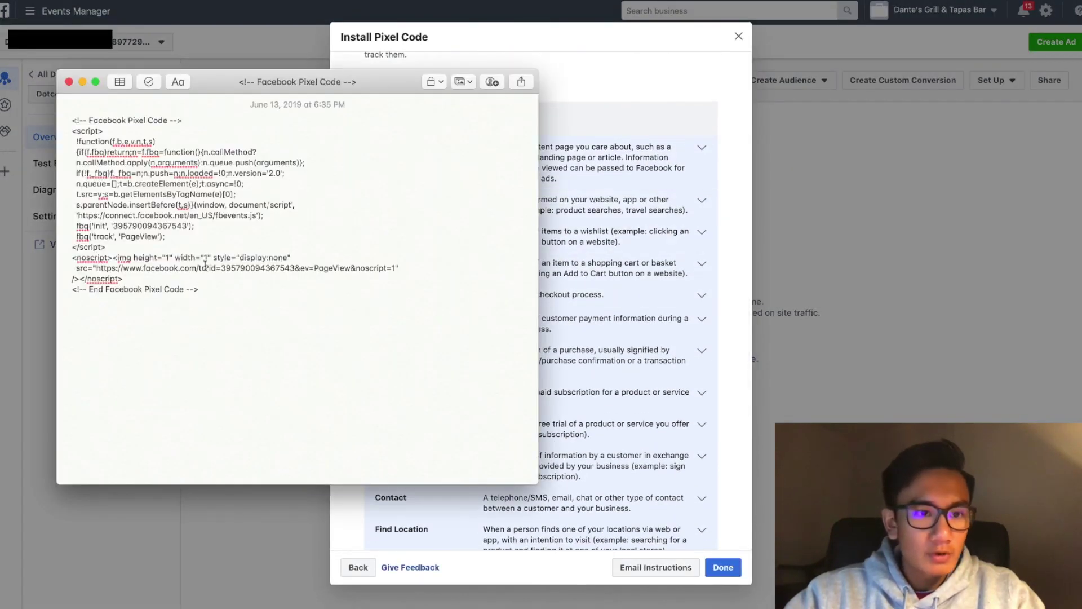
pyautogui.moveTo(212, 300); pyautogui.dragTo(72, 118)
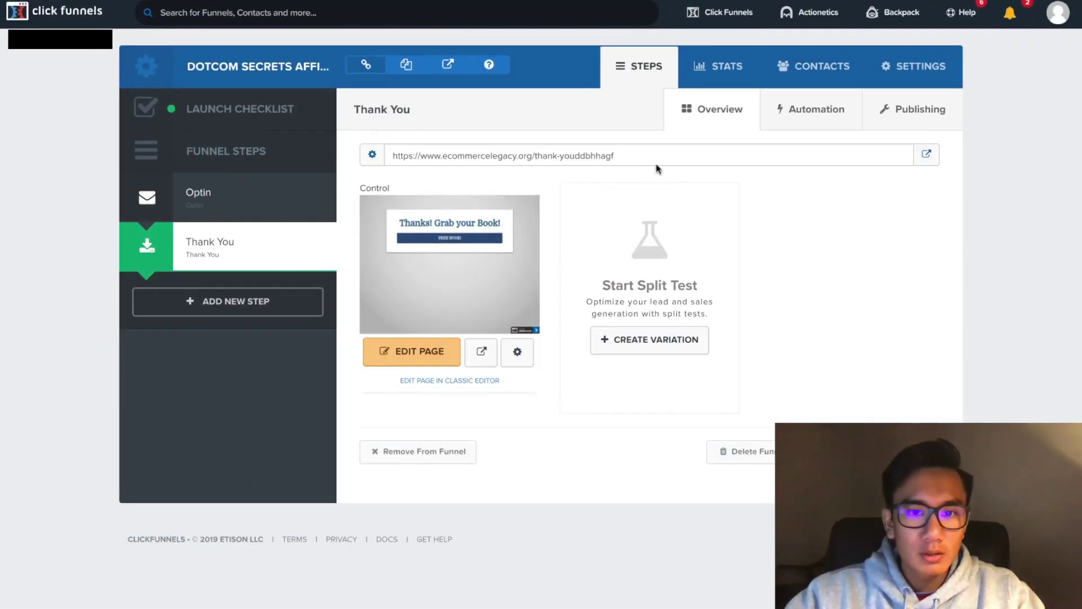
pyautogui.click(419, 351)
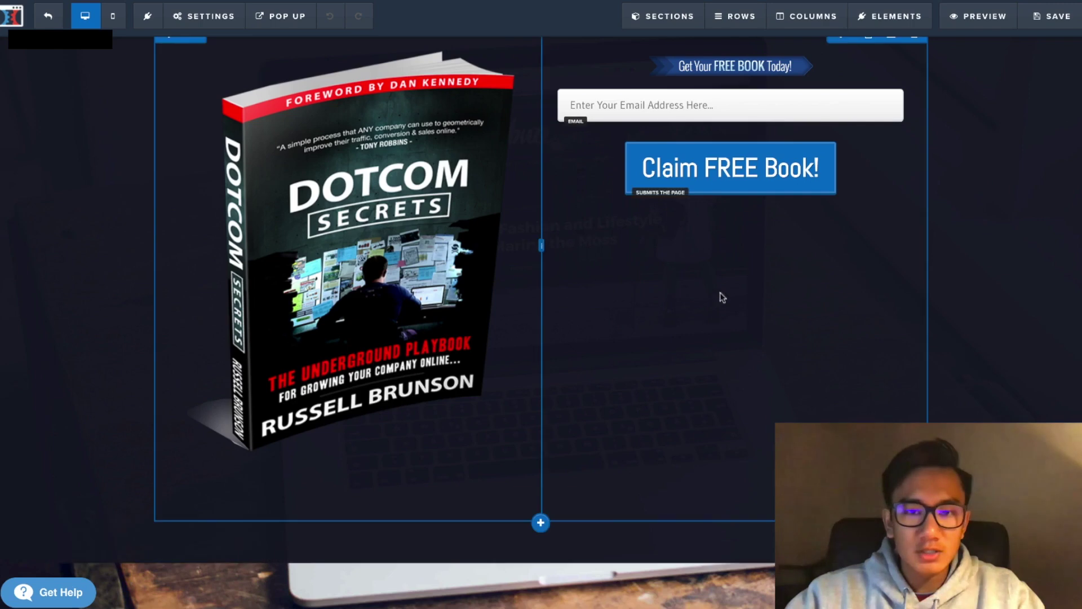
# Check the opt-in page's SEO meta data and tracking code settings, then save the page.
pyautogui.moveTo(725, 18)
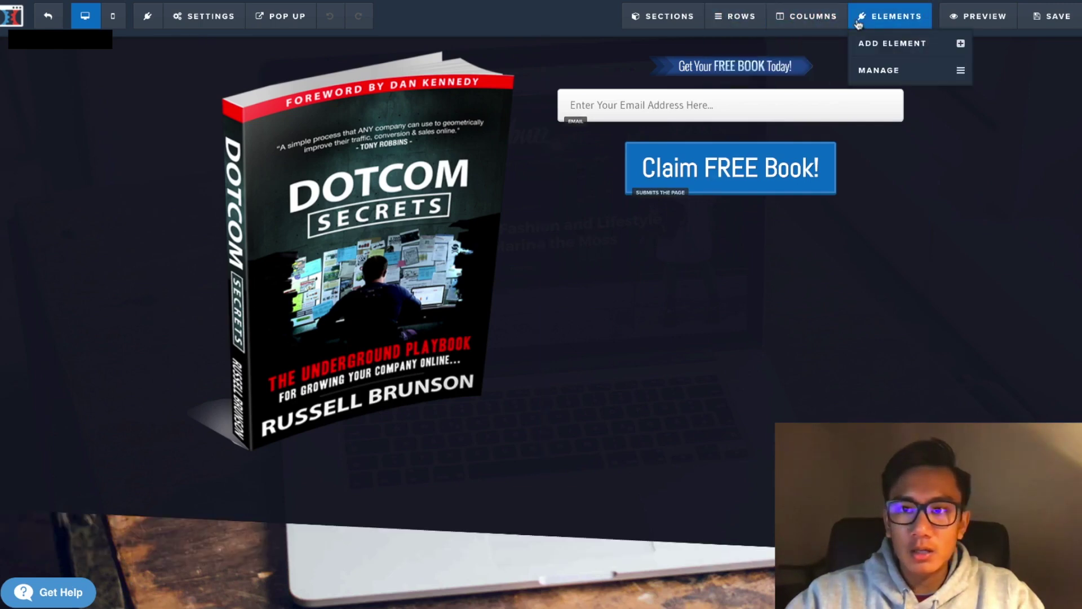
pyautogui.moveTo(204, 16)
pyautogui.click(218, 71)
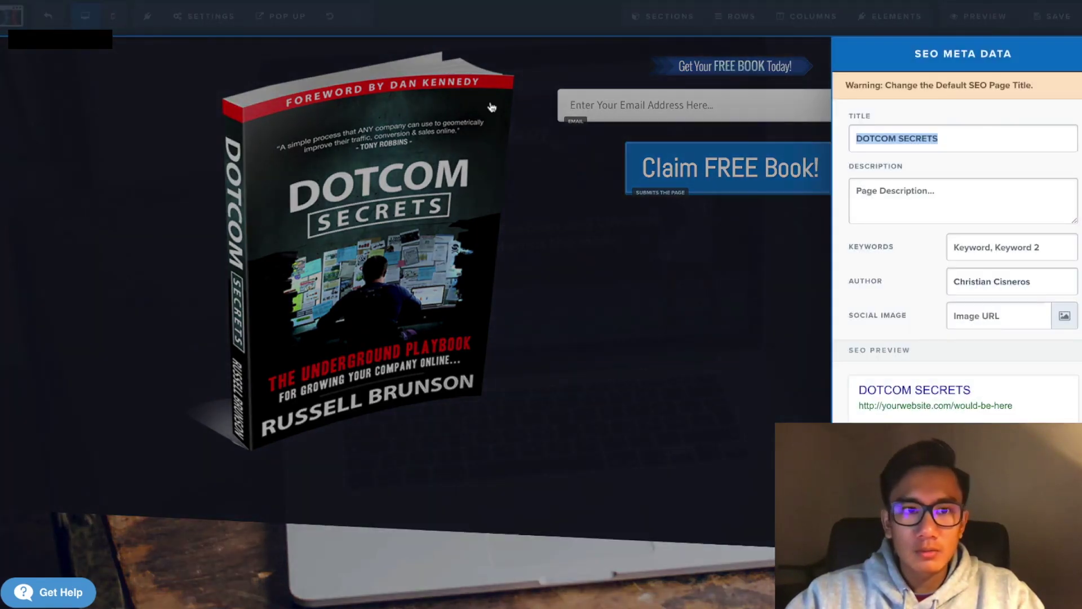
pyautogui.click(492, 107)
pyautogui.moveTo(186, 17)
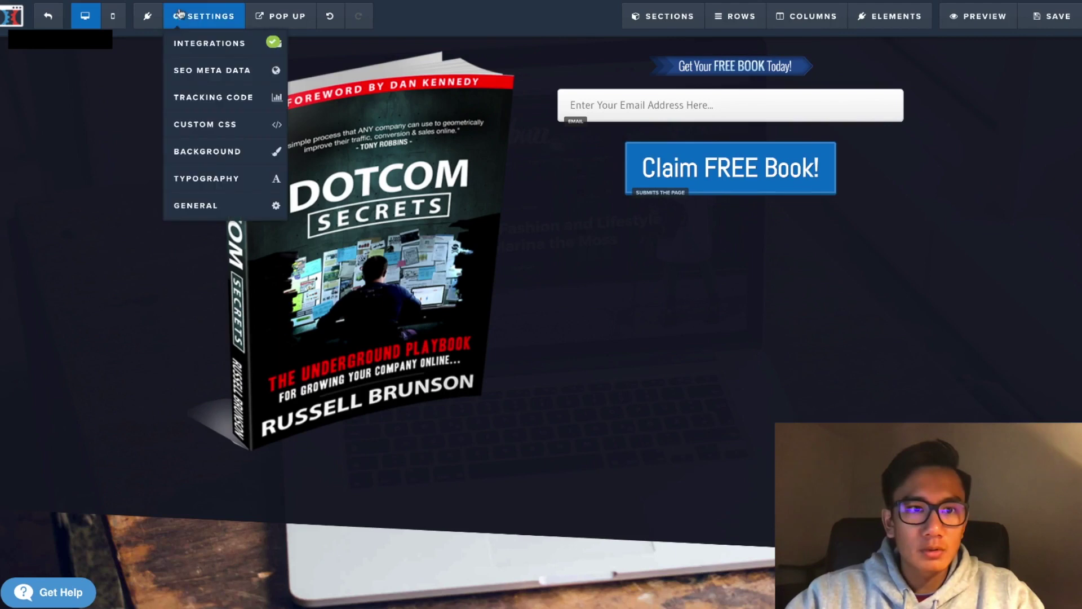
pyautogui.click(198, 98)
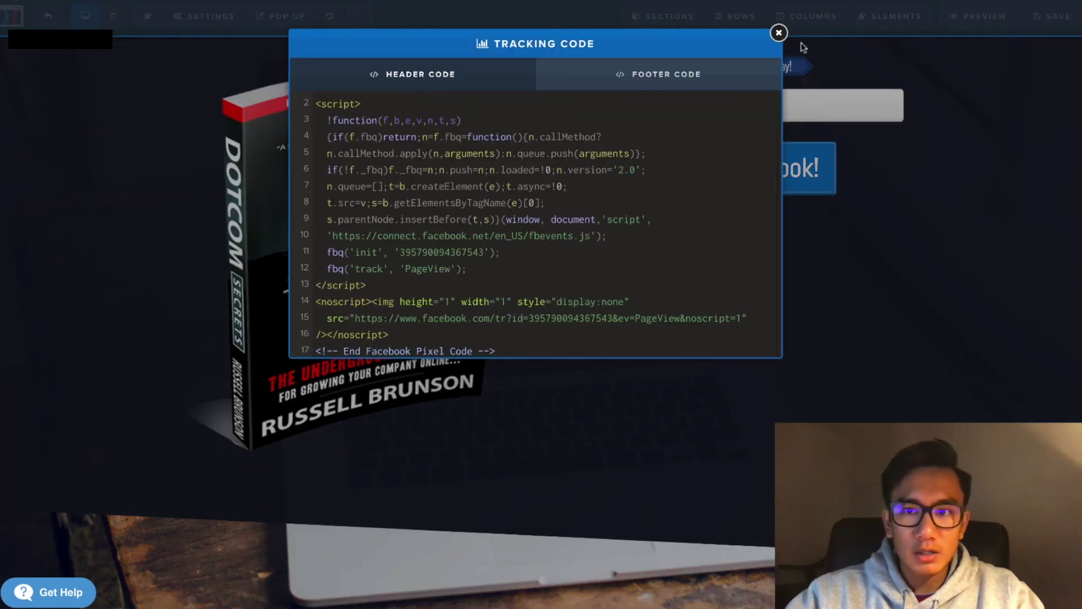
pyautogui.click(779, 33)
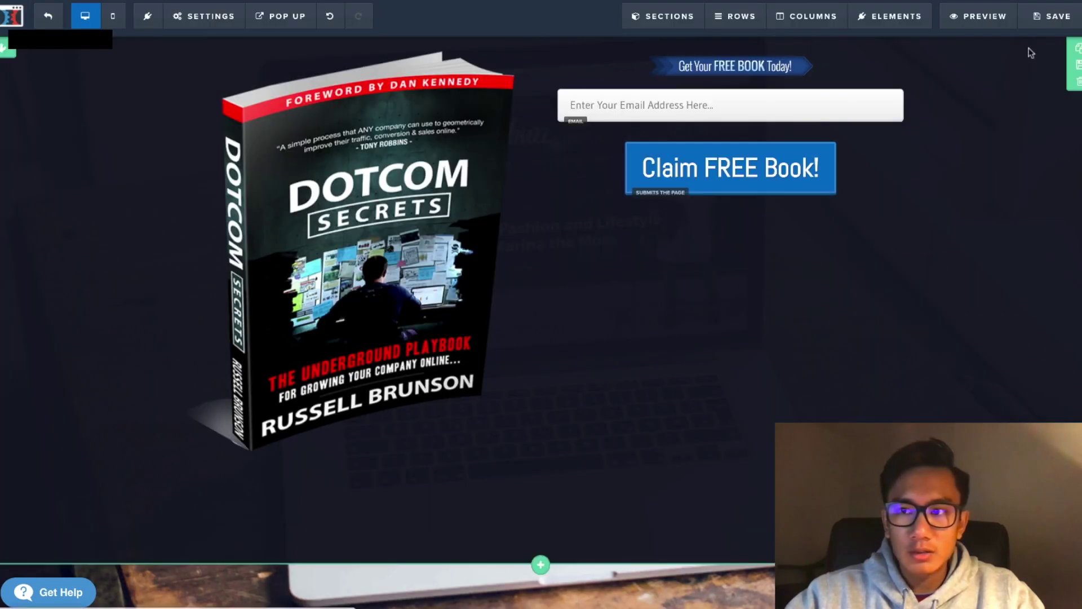
pyautogui.click(1052, 21)
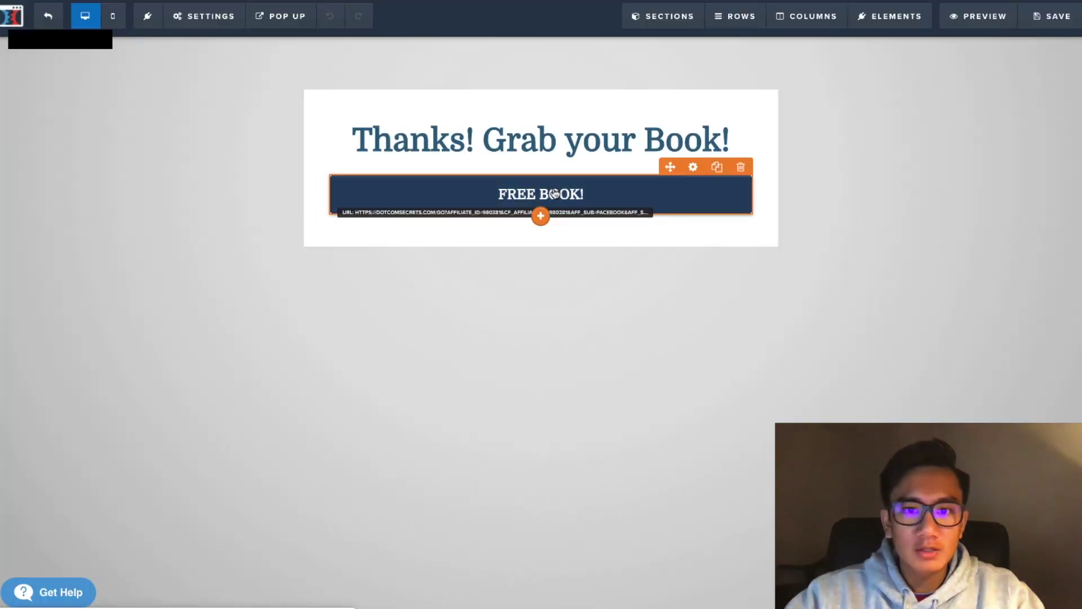
# Expand the Complete Registration event's instructions and copy its code snippet.
pyautogui.press('super+Tab')
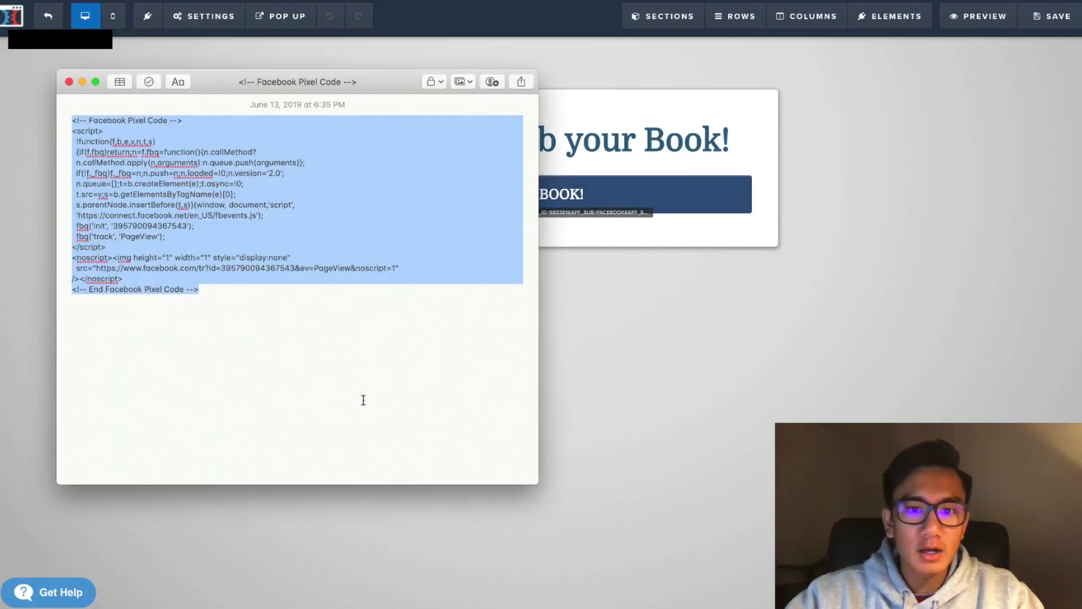
pyautogui.press('super+Tab')
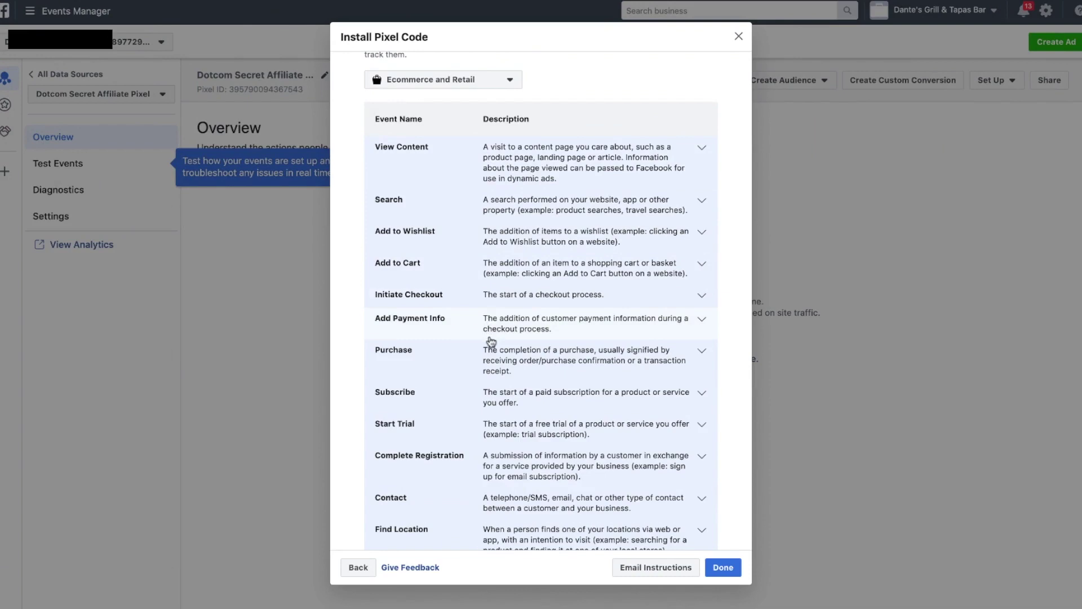
pyautogui.scroll(-3, 491, 341)
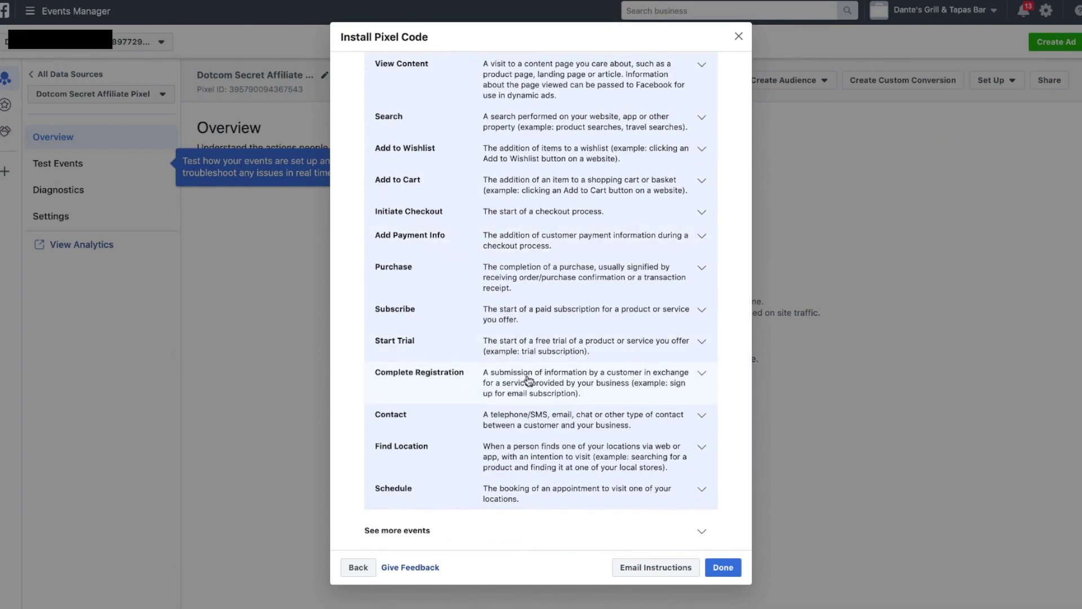
pyautogui.click(528, 380)
pyautogui.scroll(-12, 542, 361)
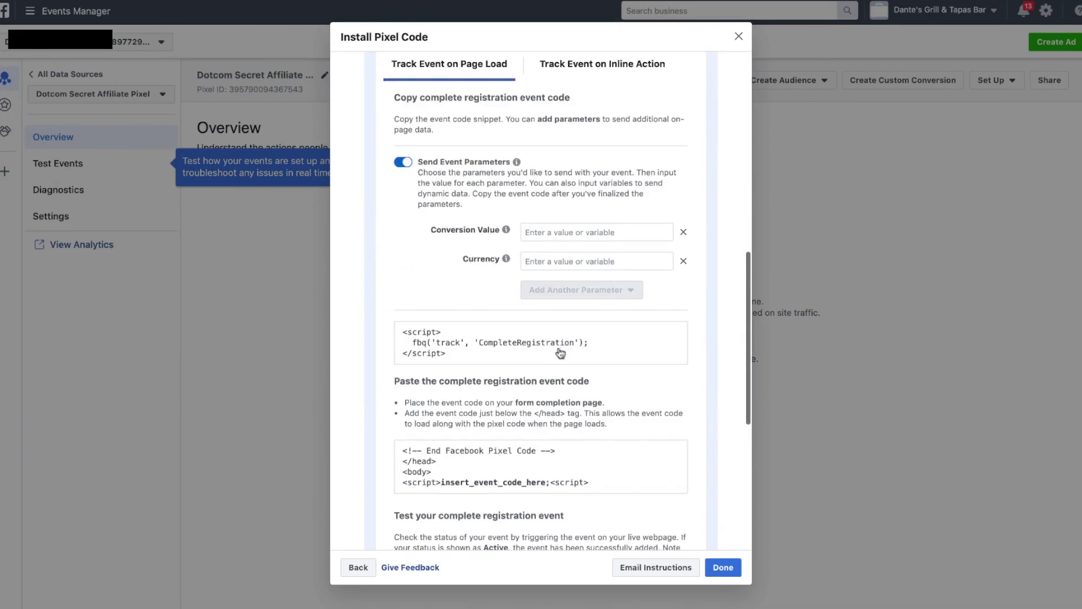
pyautogui.click(560, 353)
pyautogui.press('super+Tab')
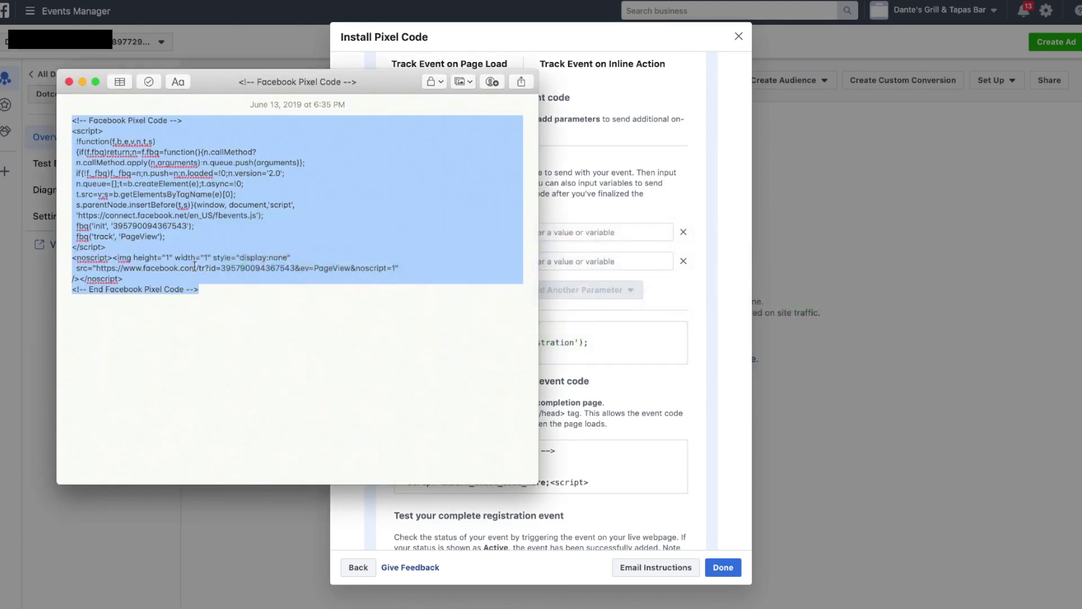
# Paste the event snippet into the note and put fbq('track', 'CompleteRegistration') under the PageView line.
pyautogui.click(200, 317)
pyautogui.press('Return')
pyautogui.press('super+v')
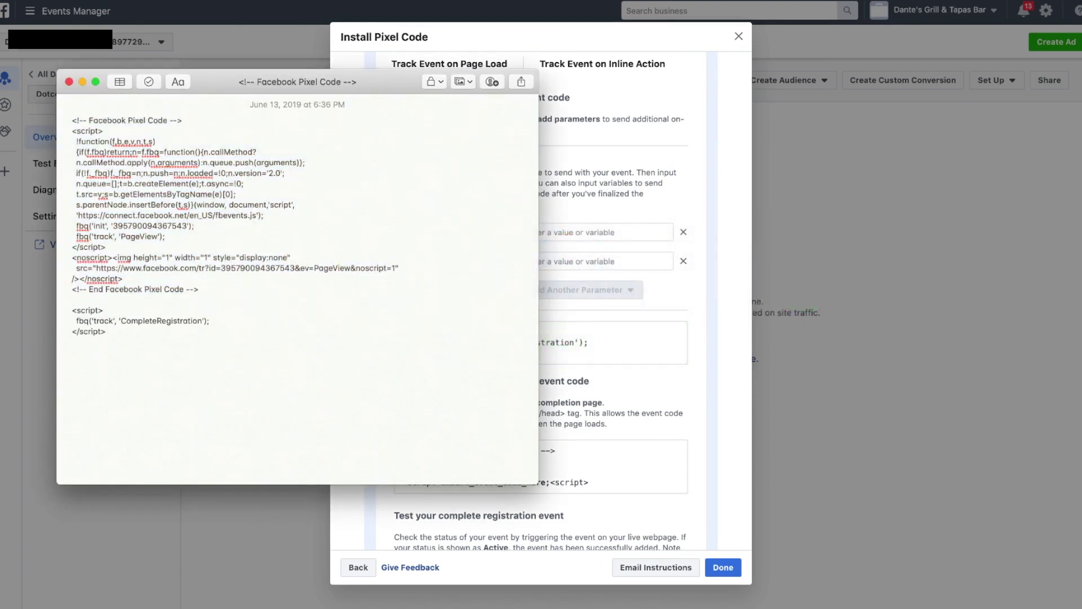
pyautogui.moveTo(212, 319); pyautogui.dragTo(58, 327)
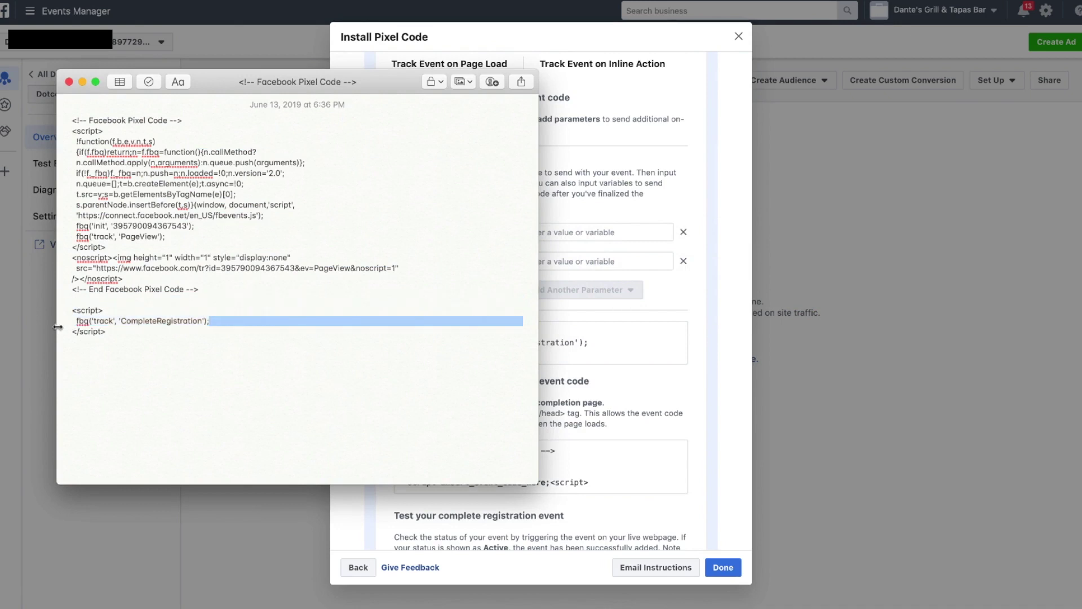
pyautogui.click(218, 329)
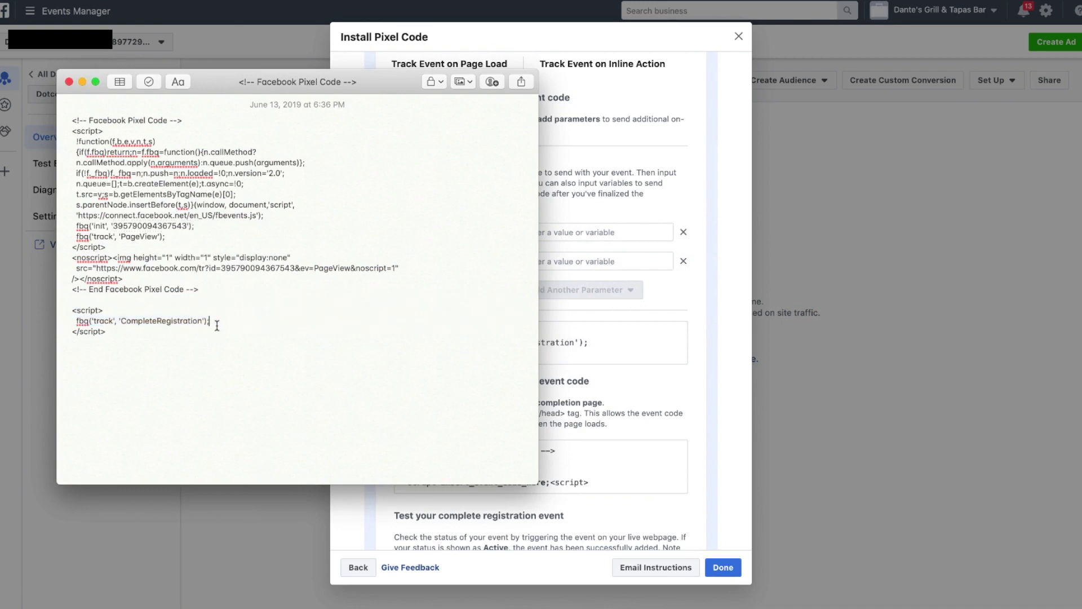
pyautogui.moveTo(217, 326); pyautogui.dragTo(55, 321)
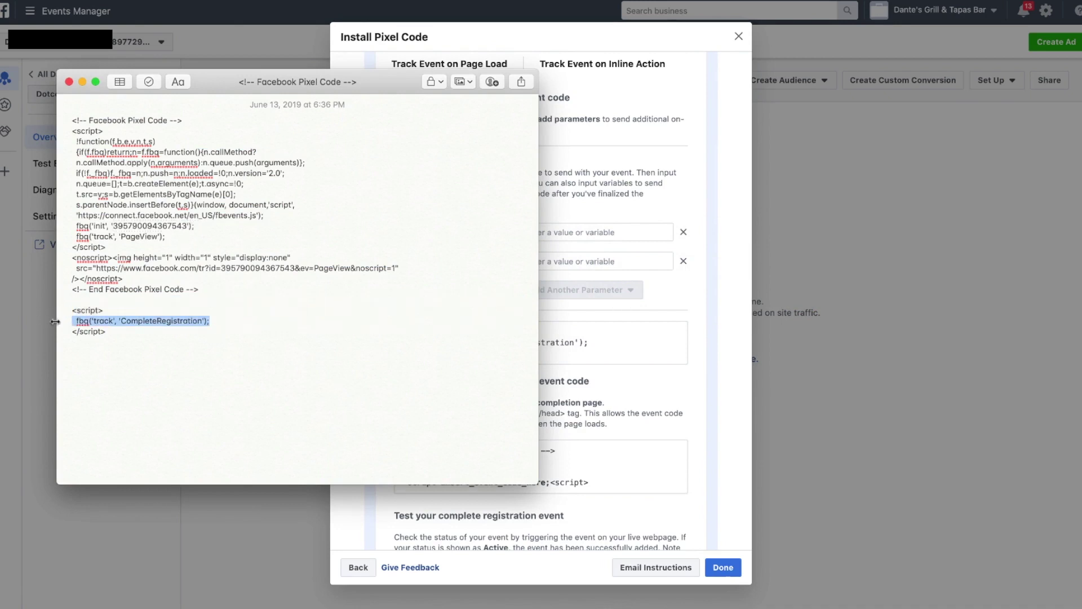
pyautogui.click(206, 235)
pyautogui.press('Return')
pyautogui.press('super+v')
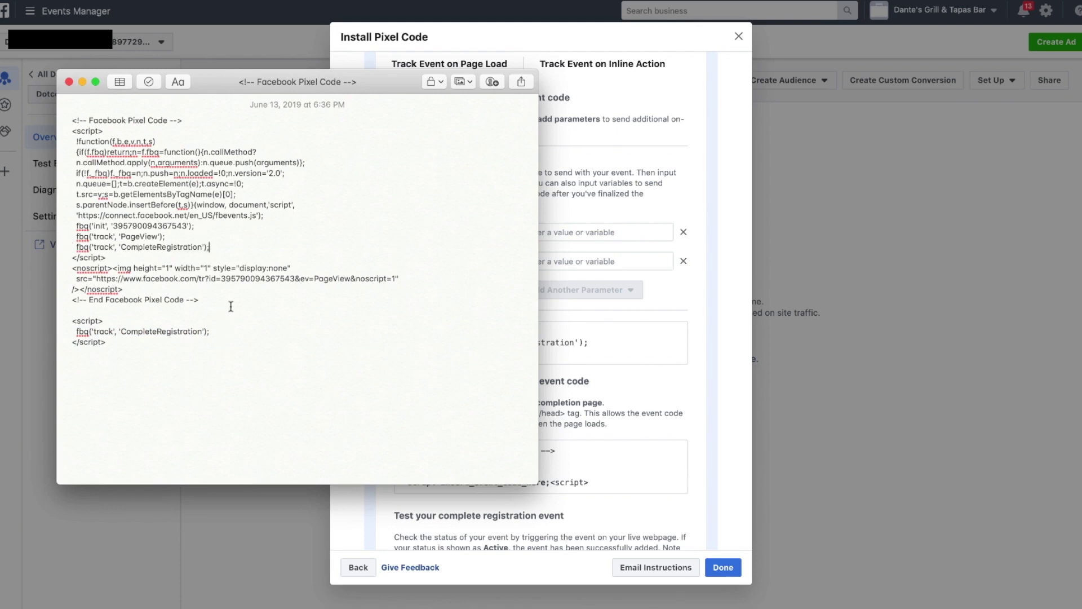
# Select the whole combined pixel code block and bring up the thank-you page's settings.
pyautogui.moveTo(231, 297); pyautogui.dragTo(10, 117)
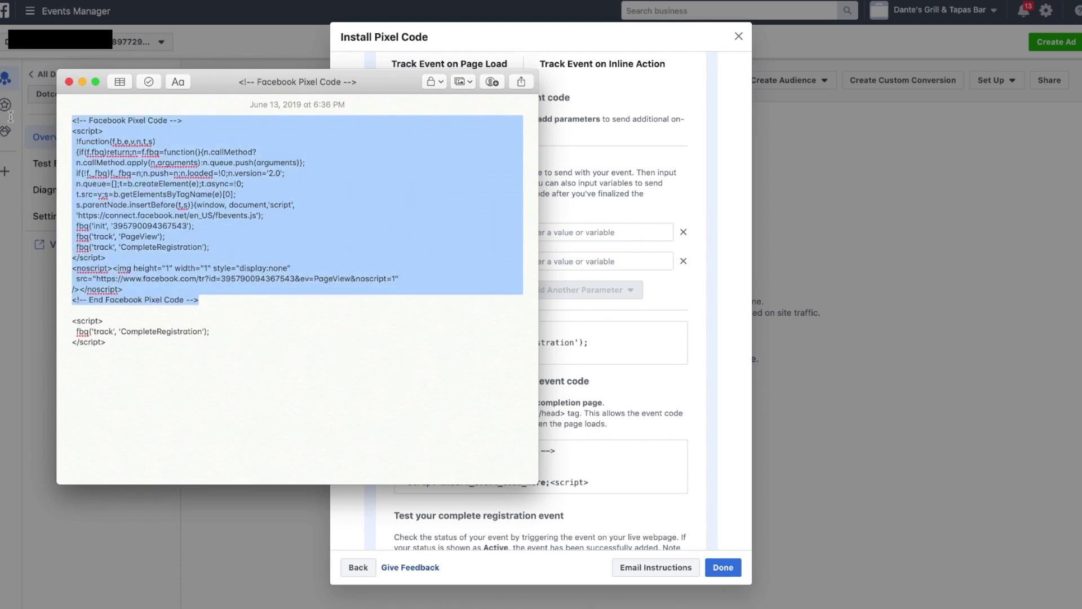
pyautogui.hotkey('ctrl', 'Up')
pyautogui.click(483, 145)
pyautogui.moveTo(163, 25)
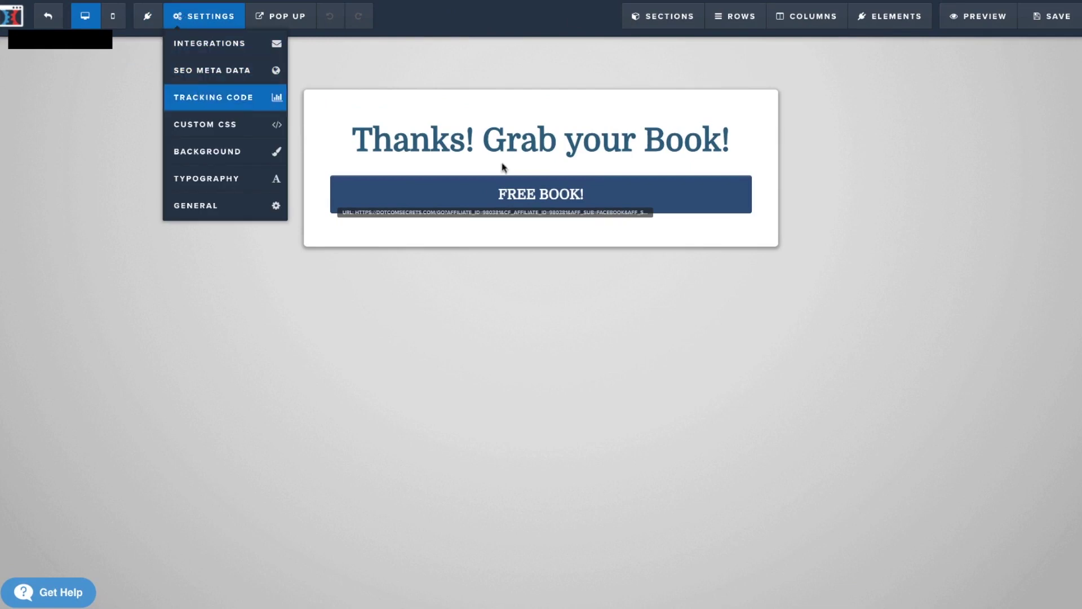
# Paste the combined pixel code into the thank-you page's Header Code and save the page.
pyautogui.press('super+v')
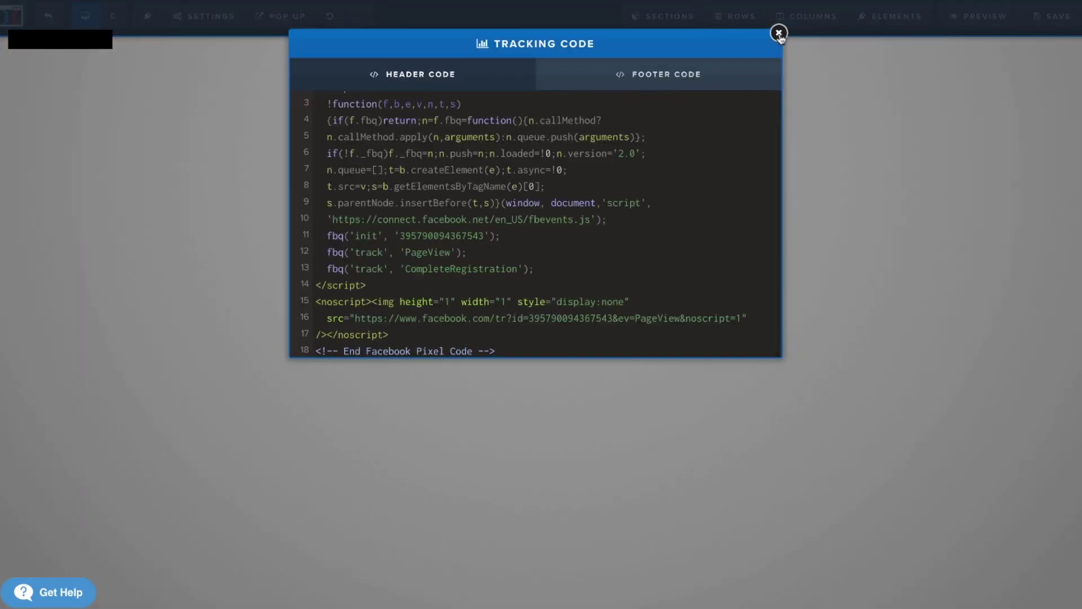
pyautogui.click(779, 34)
pyautogui.click(1052, 17)
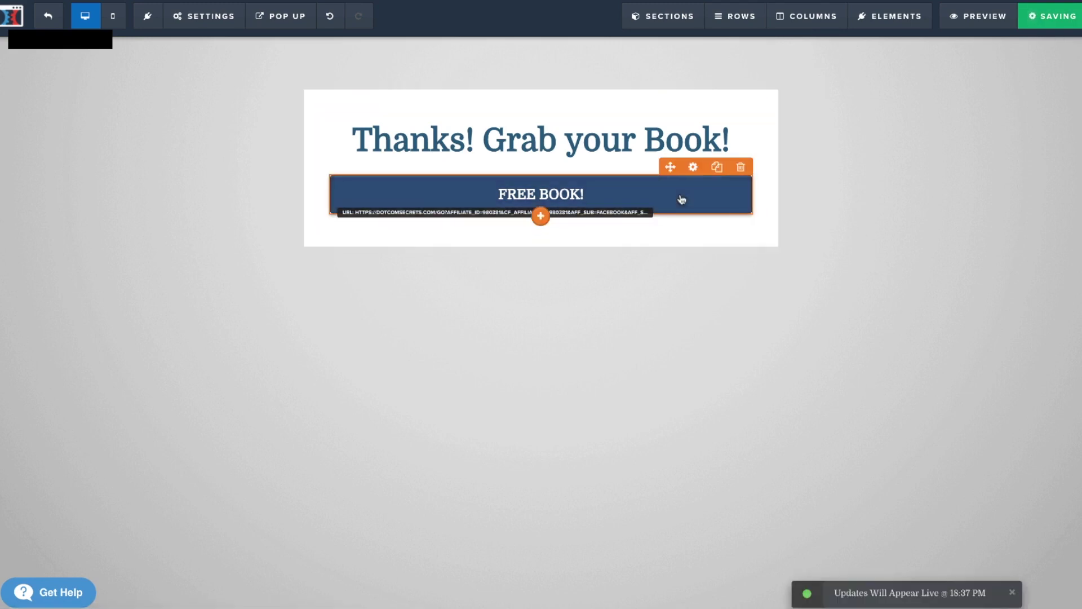
# Lighten the FREE BOOK! button's background to #43628c and save the page.
pyautogui.click(682, 199)
pyautogui.click(991, 487)
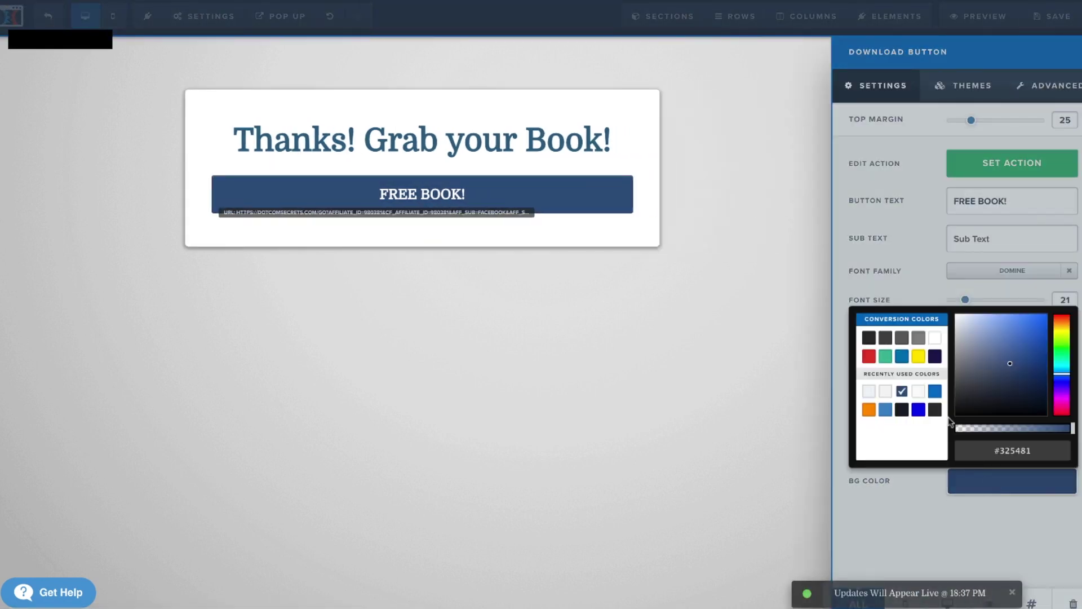
pyautogui.moveTo(999, 366)
pyautogui.mouseDown()
pyautogui.moveTo(1003, 353)
pyautogui.moveTo(1004, 364)
pyautogui.mouseUp()
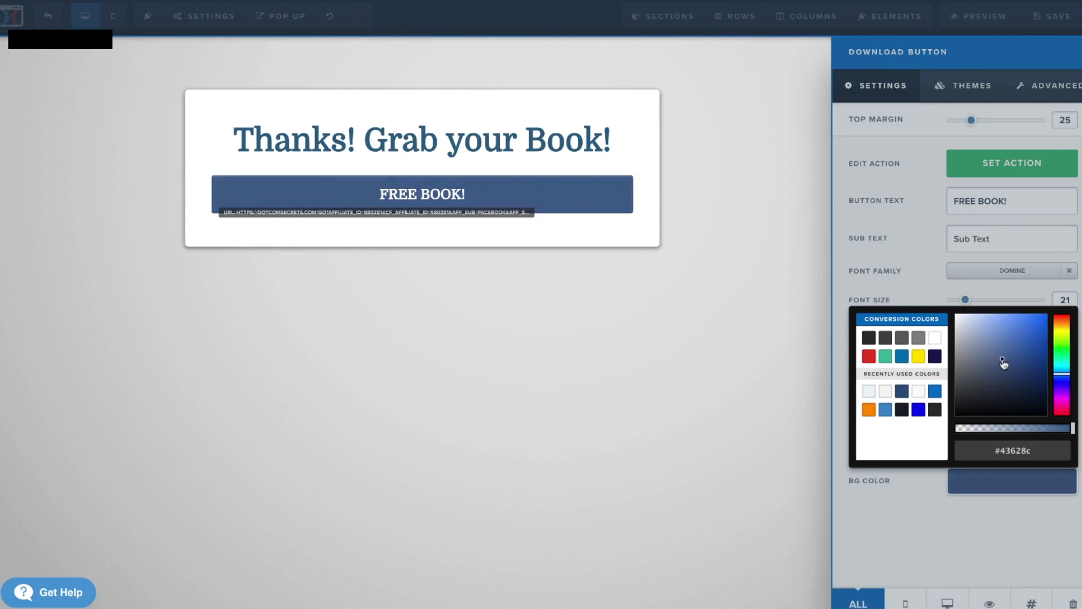
pyautogui.click(517, 364)
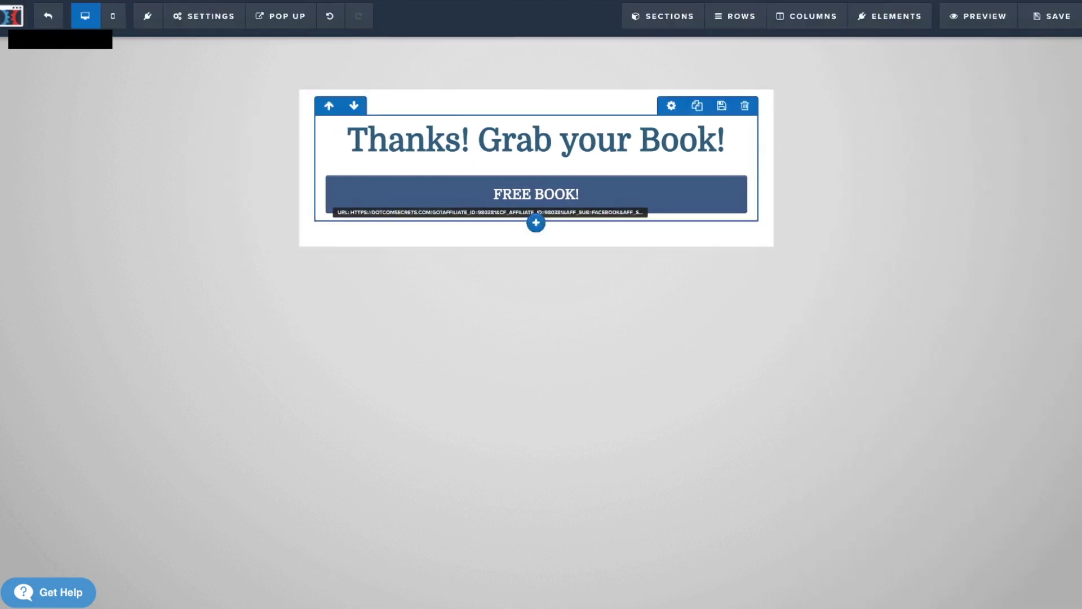
pyautogui.click(1049, 16)
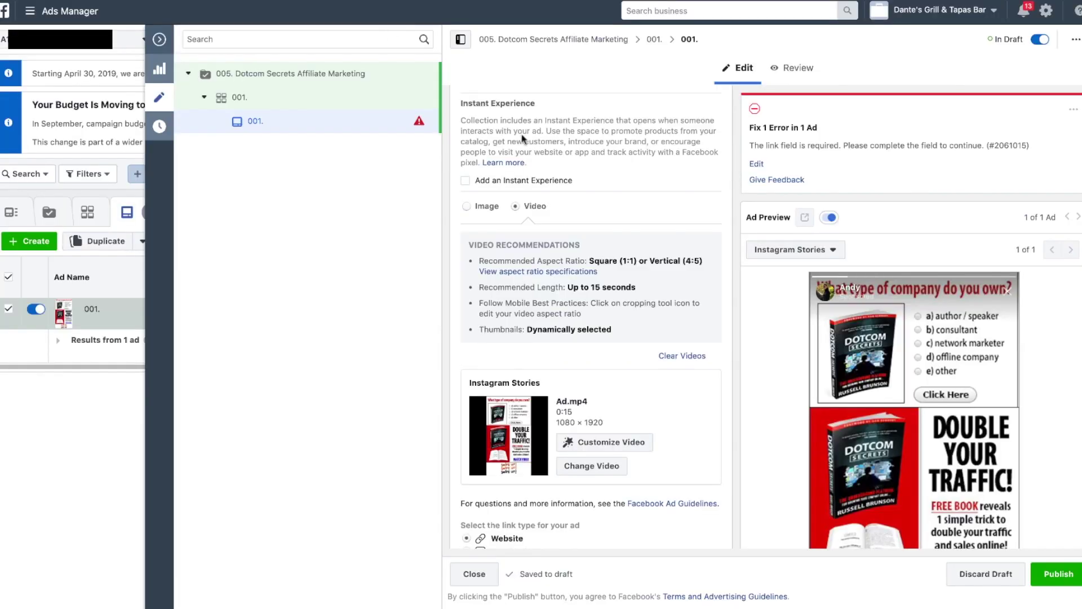
pyautogui.scroll(-6, 693, 366)
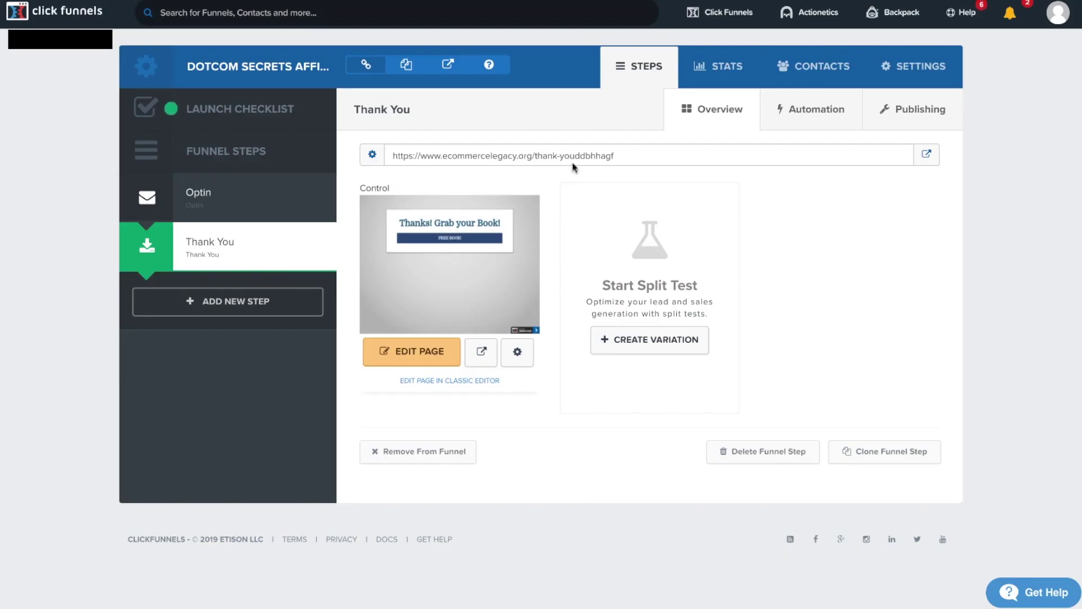
# Set the Thank You page's path to get-dotcom-book and update the page.
pyautogui.click(519, 350)
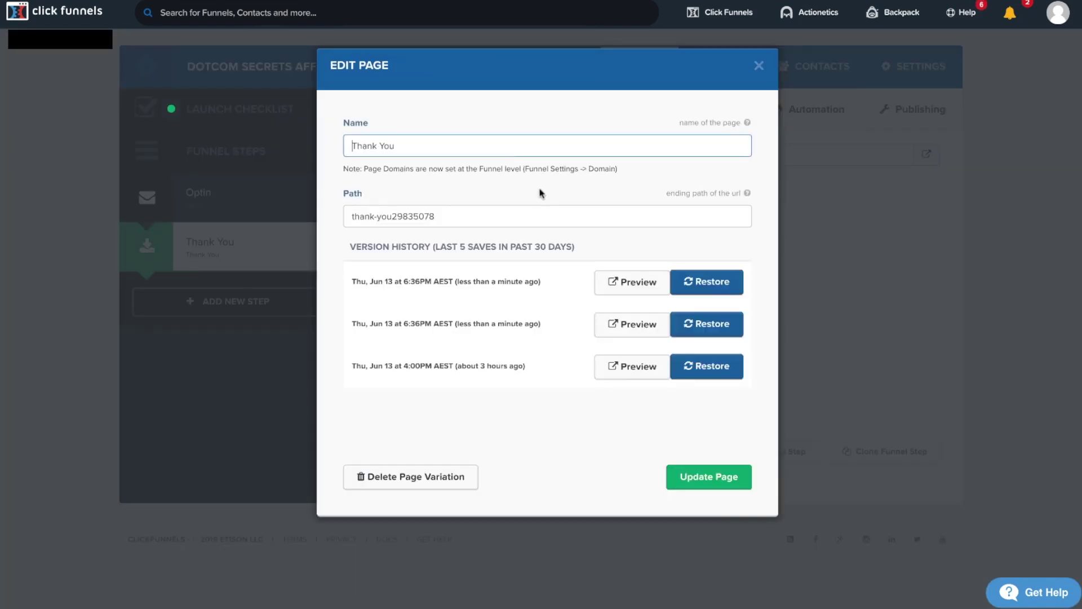
pyautogui.tripleClick(354, 206)
pyautogui.write('get-dot')
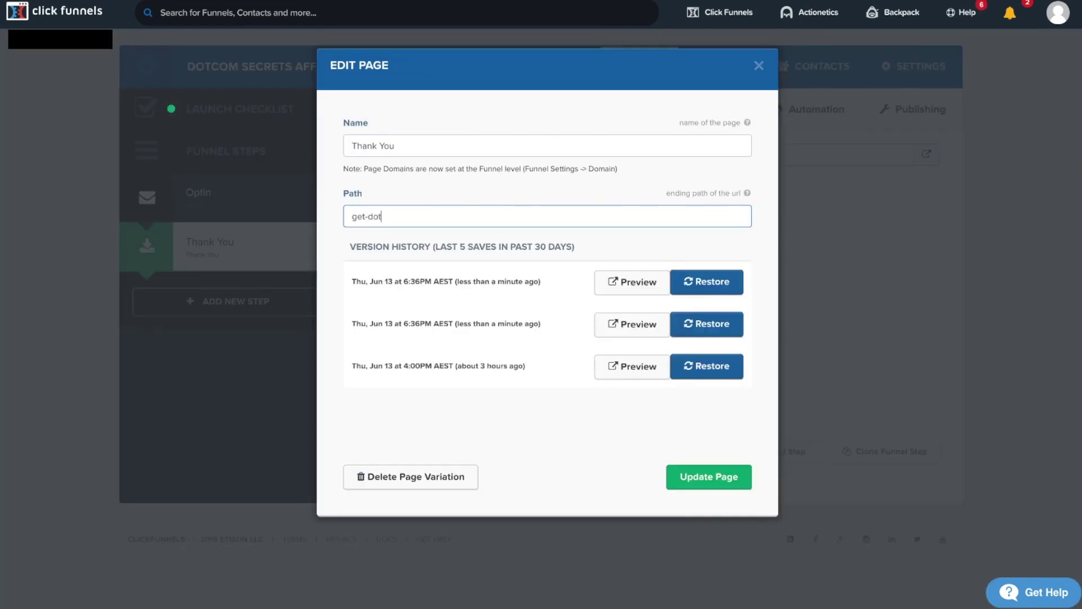
pyautogui.write('com-book')
pyautogui.click(689, 483)
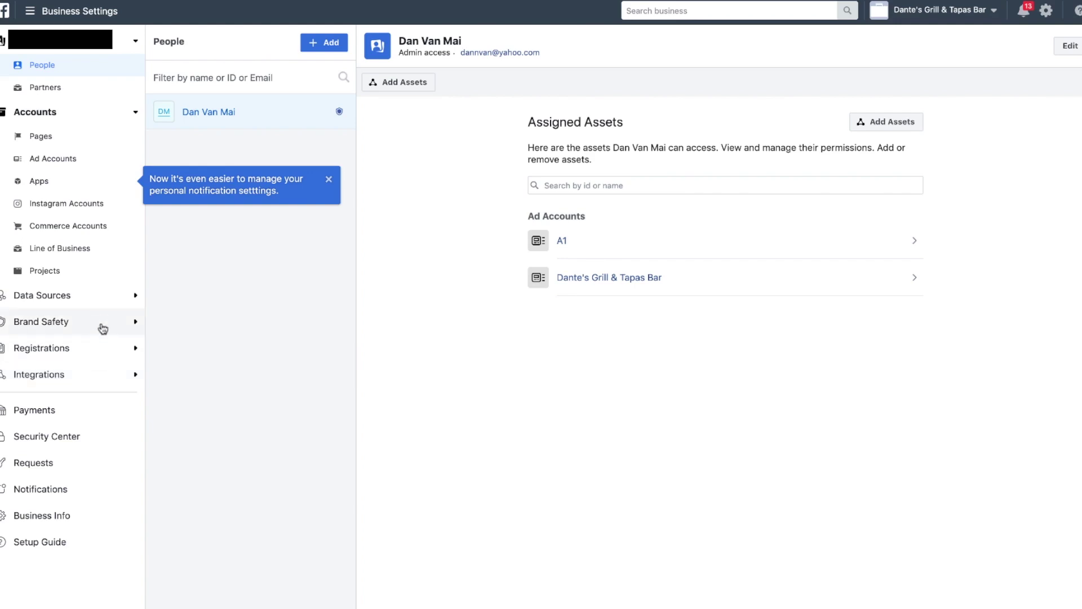
# Open the Pixels list and compare the Dotcom Secret Affiliate Pixel with the other pixel's connected ad accounts.
pyautogui.click(112, 303)
pyautogui.click(62, 343)
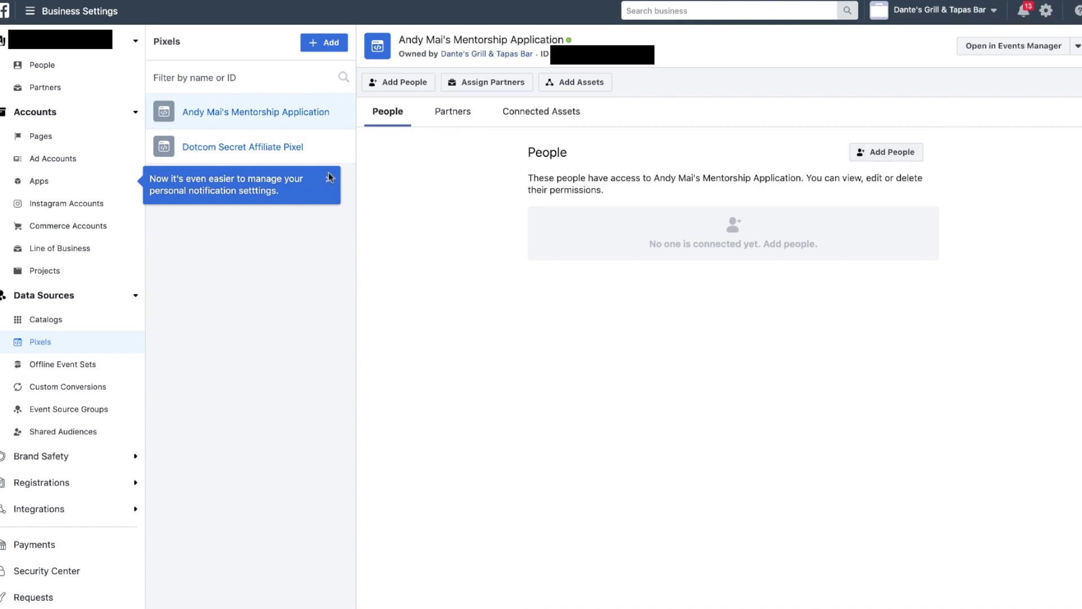
pyautogui.click(302, 148)
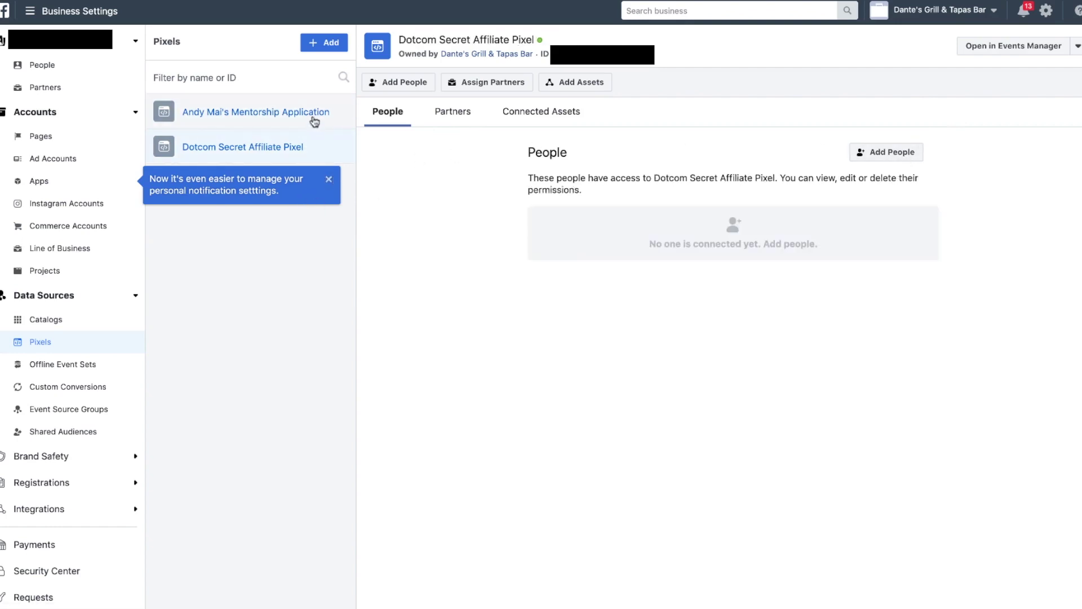
pyautogui.click(337, 113)
pyautogui.click(521, 112)
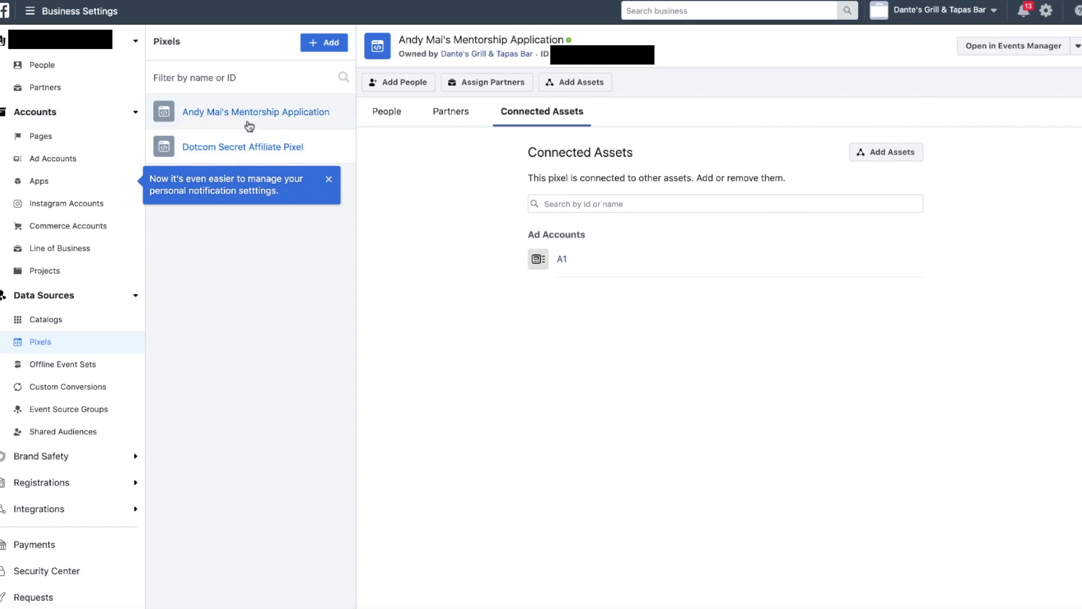
pyautogui.click(257, 148)
# Add ad account A1 as a connected asset of the Dotcom Secret Affiliate Pixel.
pyautogui.click(567, 112)
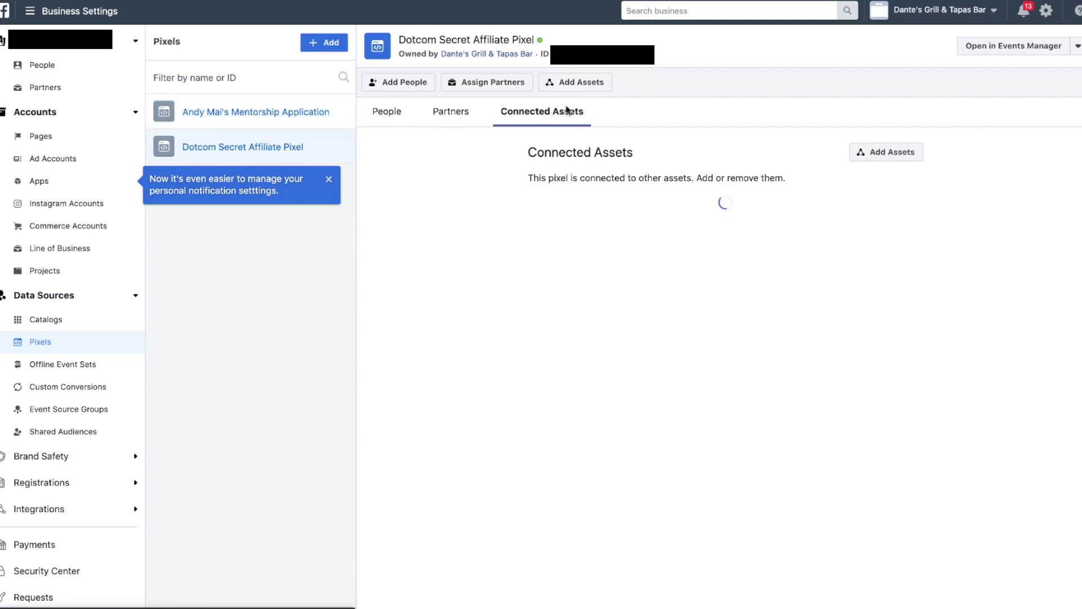
pyautogui.click(918, 155)
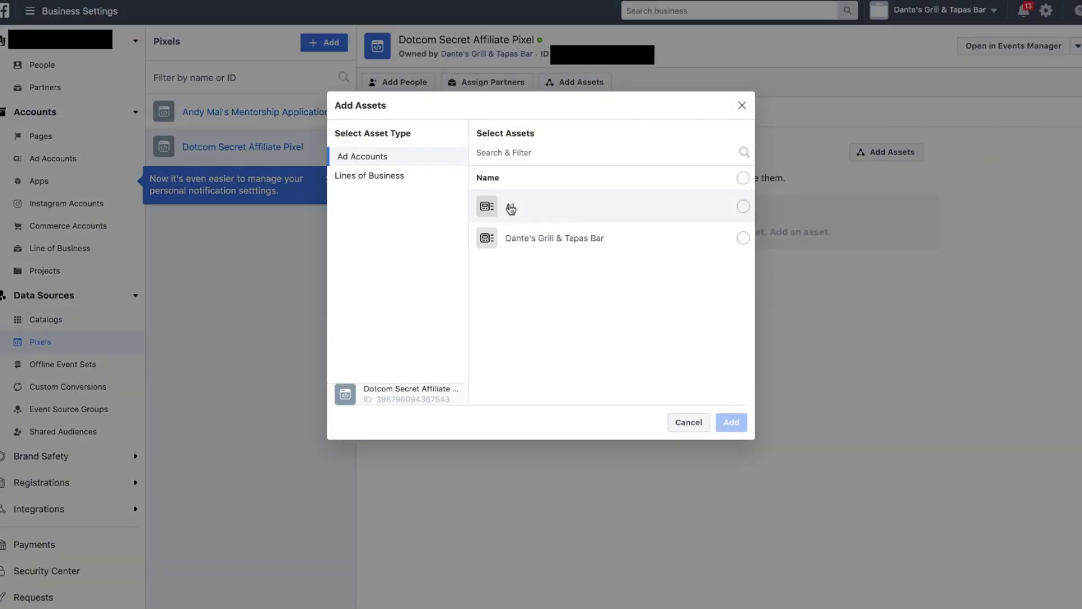
pyautogui.click(559, 221)
pyautogui.click(731, 422)
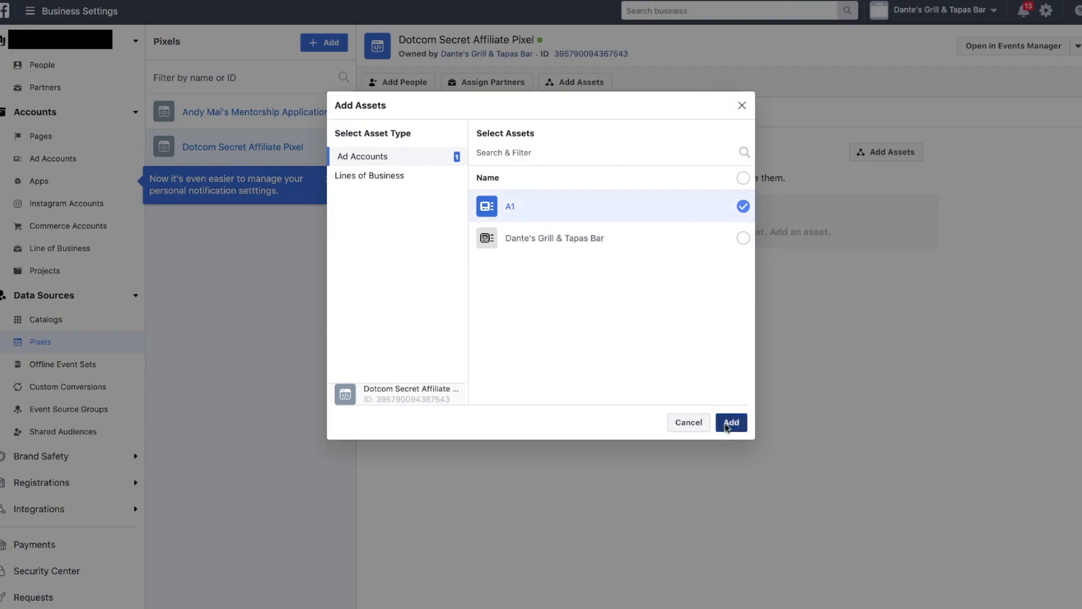
pyautogui.click(641, 264)
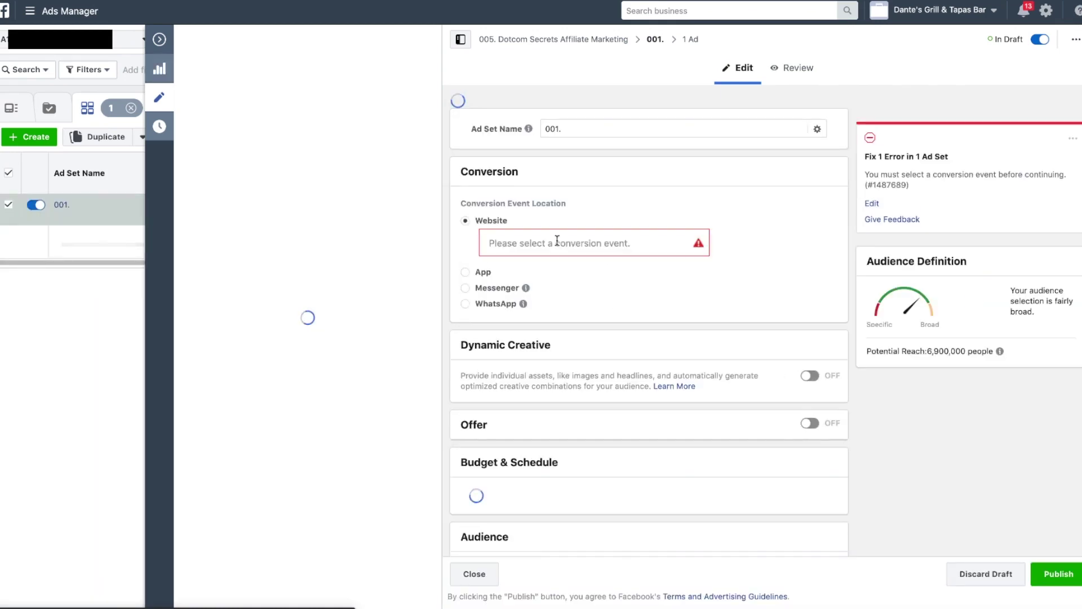
# Open ad set 001's conversion event dropdown and scroll through the available pixel events.
pyautogui.click(557, 240)
pyautogui.scroll(-3, 569, 366)
pyautogui.scroll(-4, 570, 370)
pyautogui.scroll(6, 569, 370)
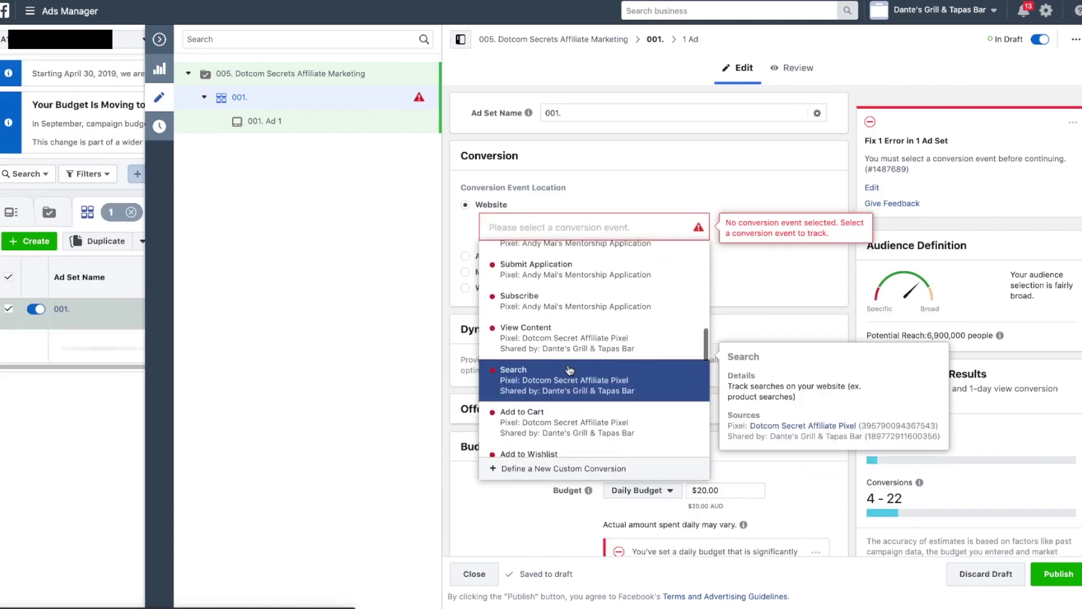
pyautogui.scroll(5, 568, 423)
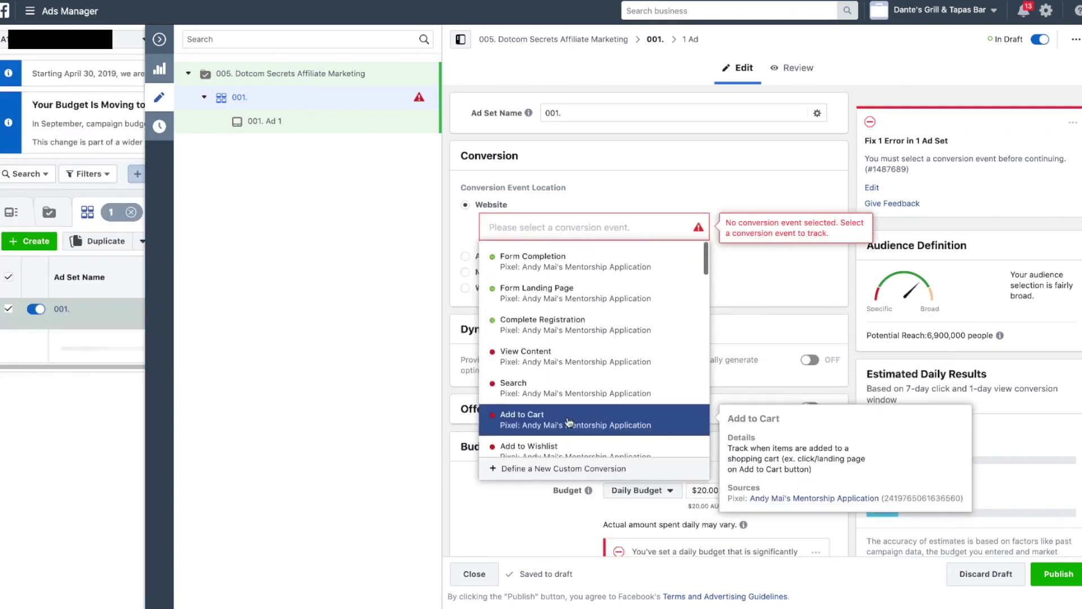